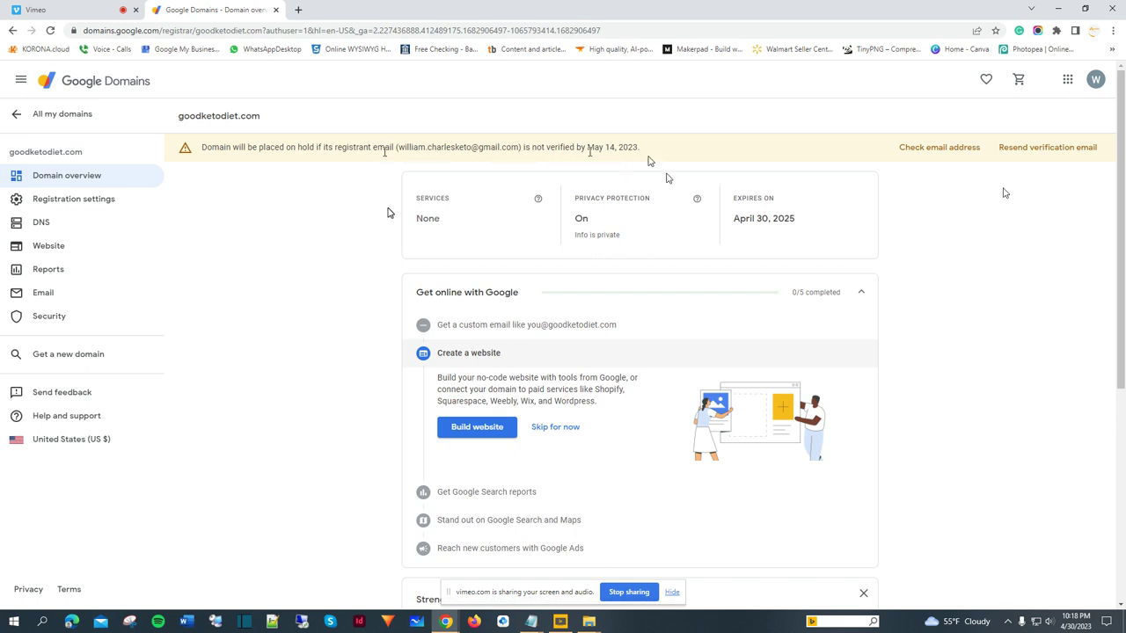
Add and save a custom DNS record: host www, type CNAME, data ghs.googlehosted.com.
scroll(389, 213, down, 1)
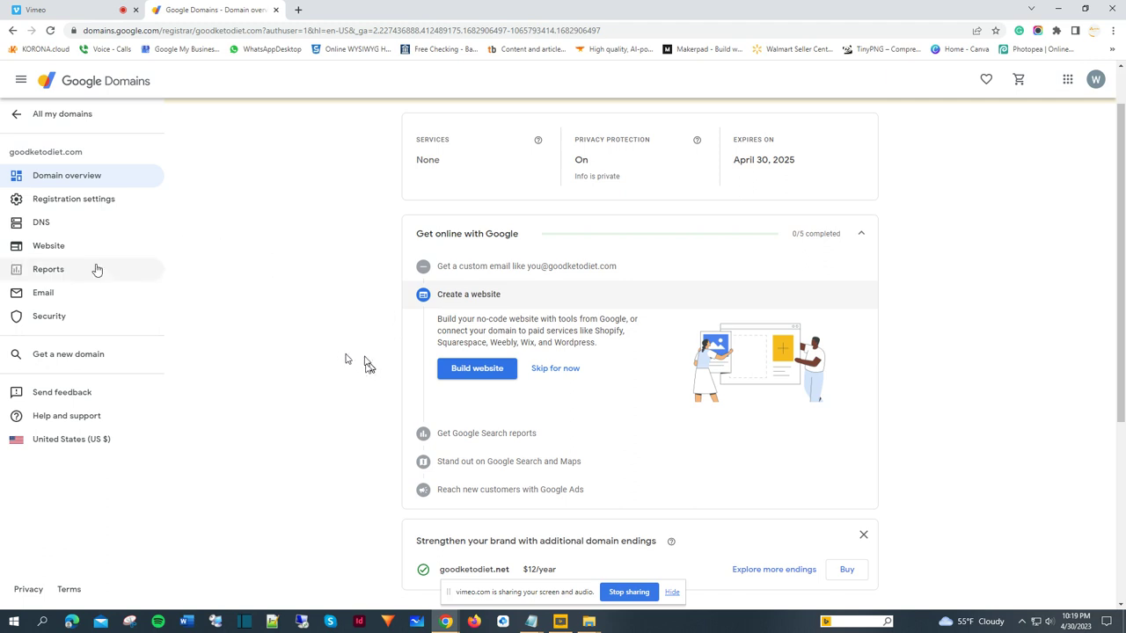
click(39, 226)
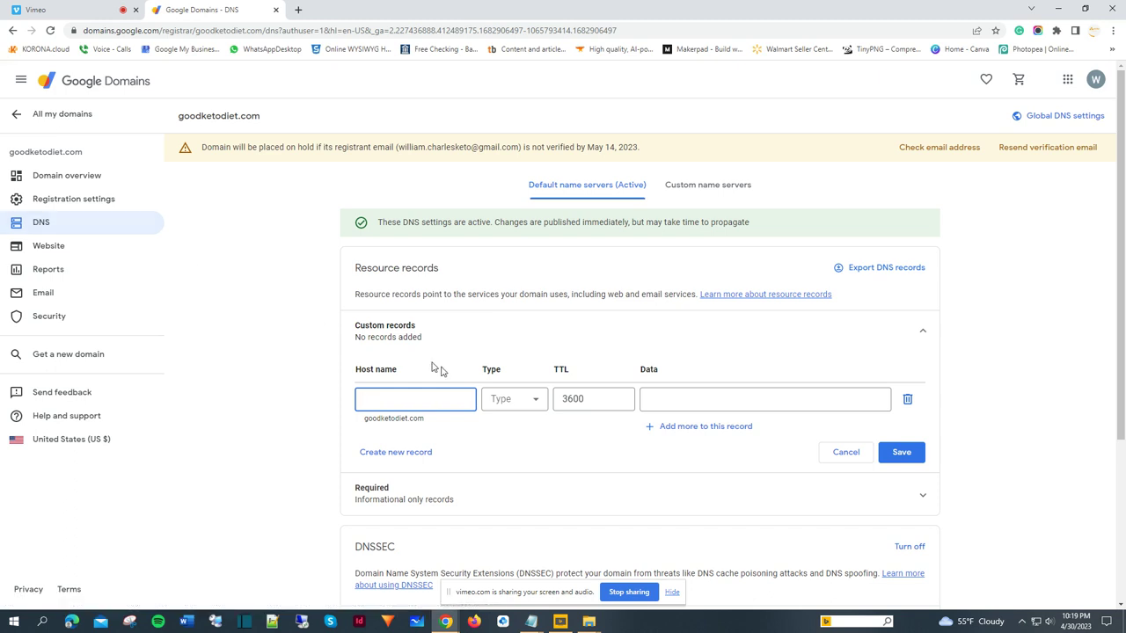
scroll(435, 368, down, 2)
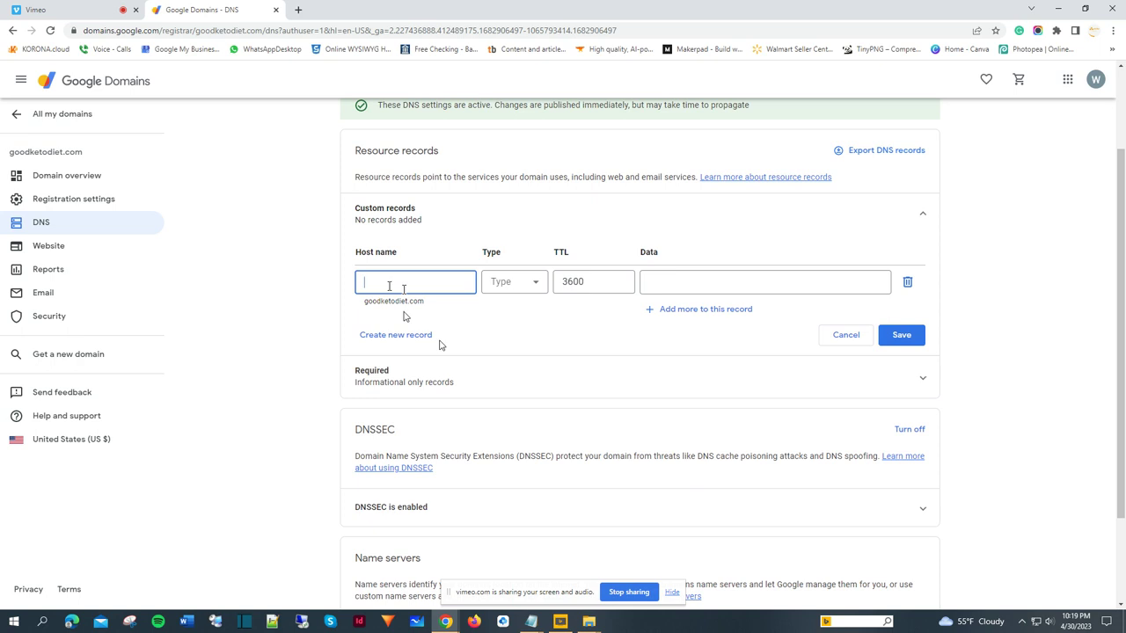
text(www)
click(538, 289)
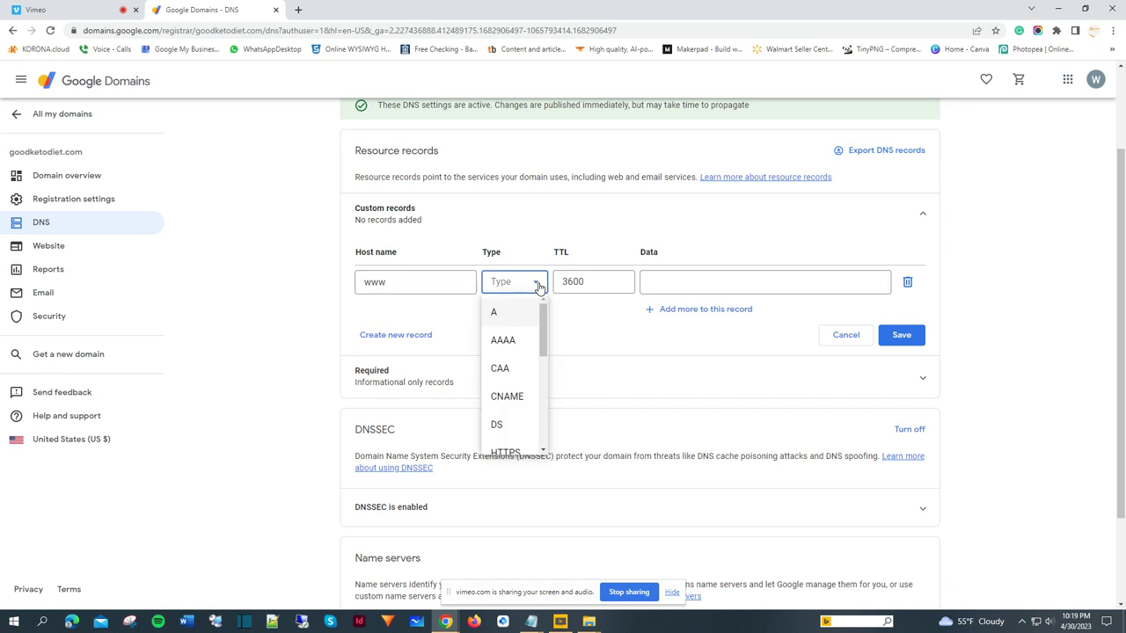
click(515, 397)
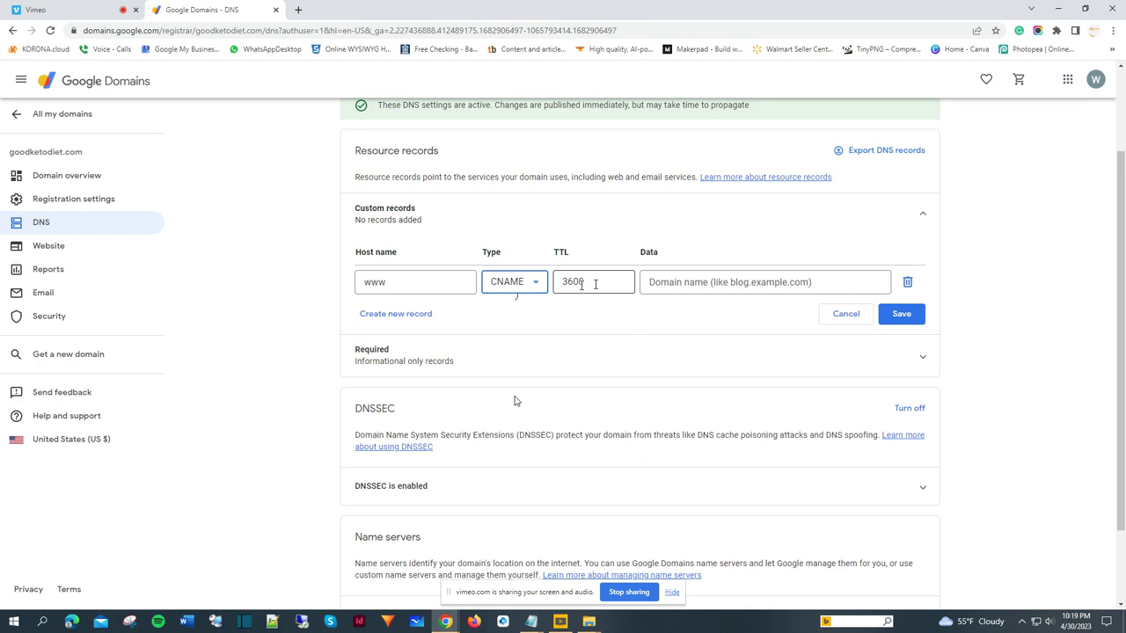
click(667, 283)
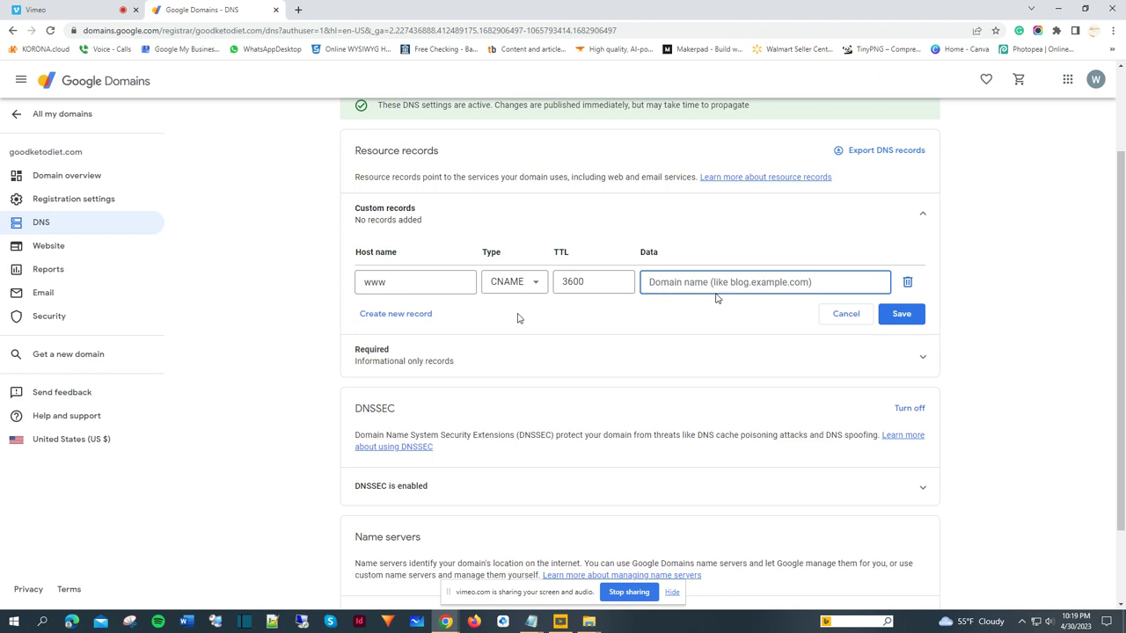
text(ghs)
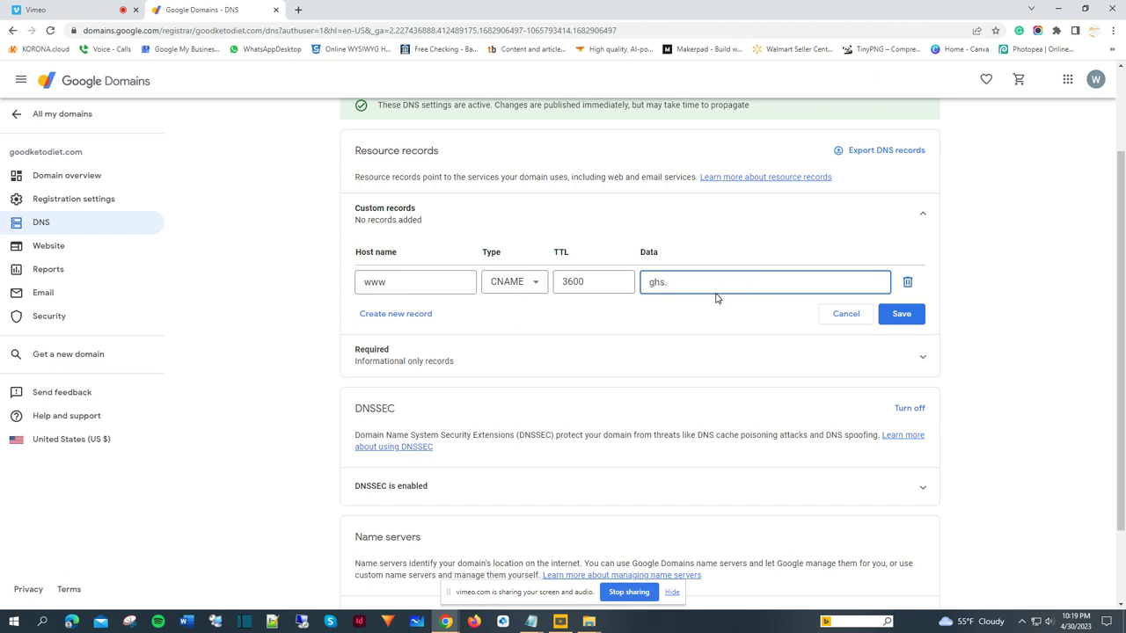
text(.googlehosted.com)
click(901, 316)
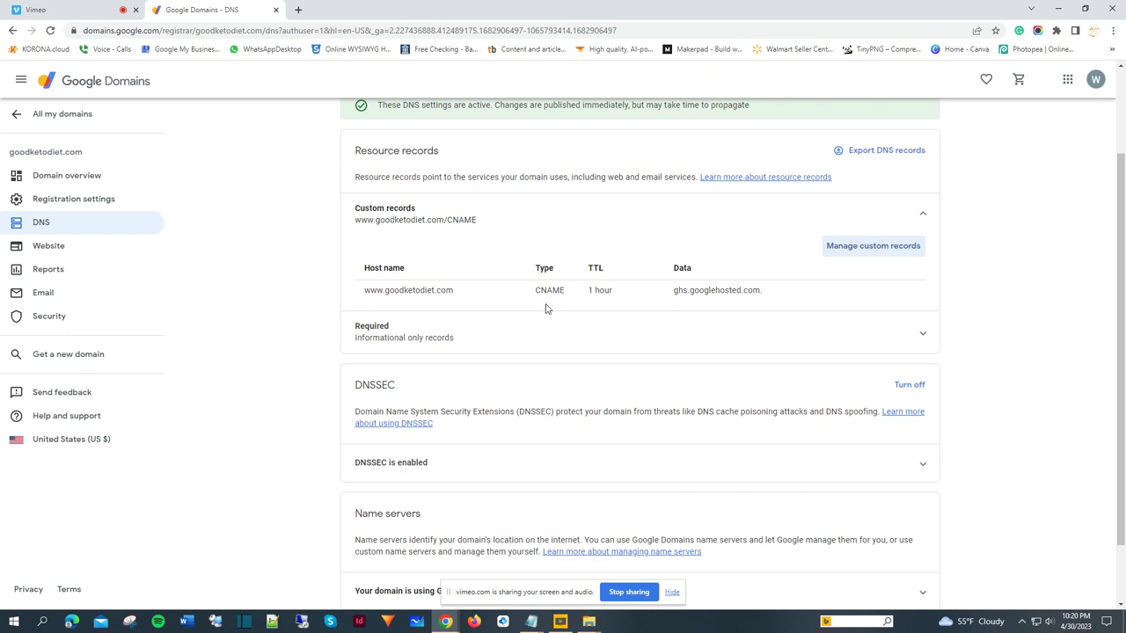
Review the saved www CNAME record pointing to ghs.googlehosted.com with a 1-hour TTL.
scroll(546, 281, up, 1)
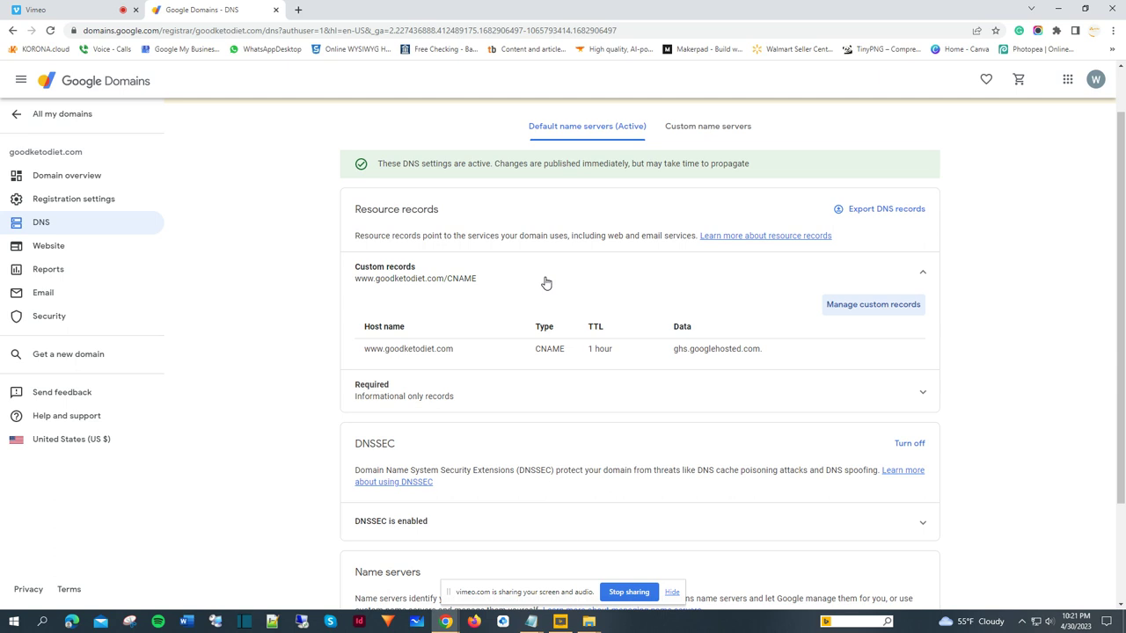
Load sites.google.com in a new Chrome tab and show the signed-in accounts list.
click(297, 9)
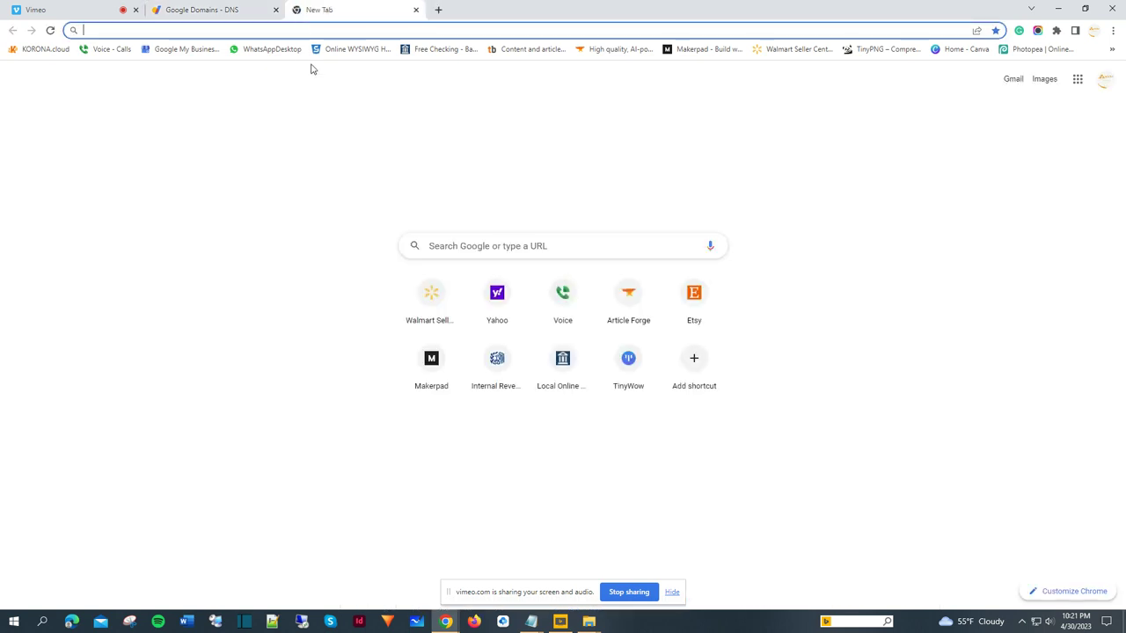
text(sit)
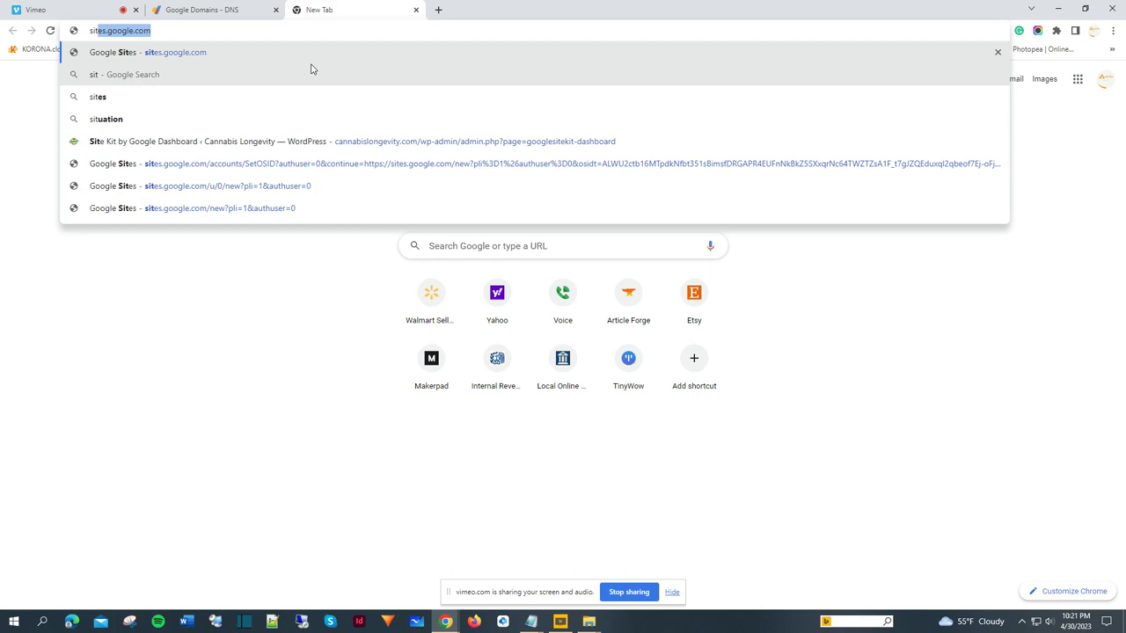
key(Right)
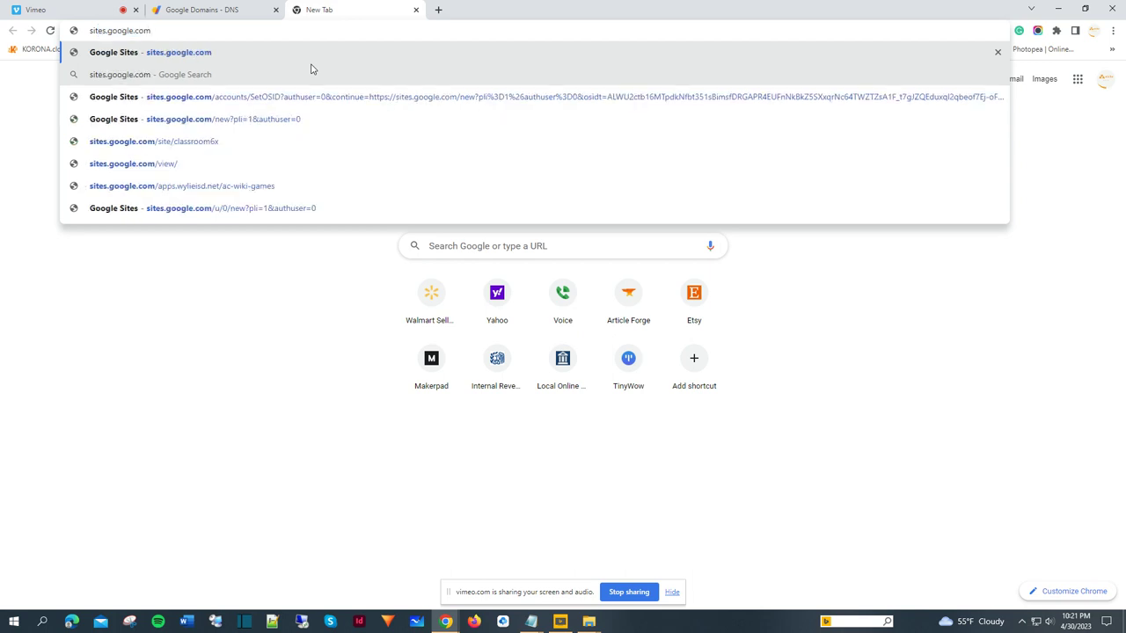
key(Return)
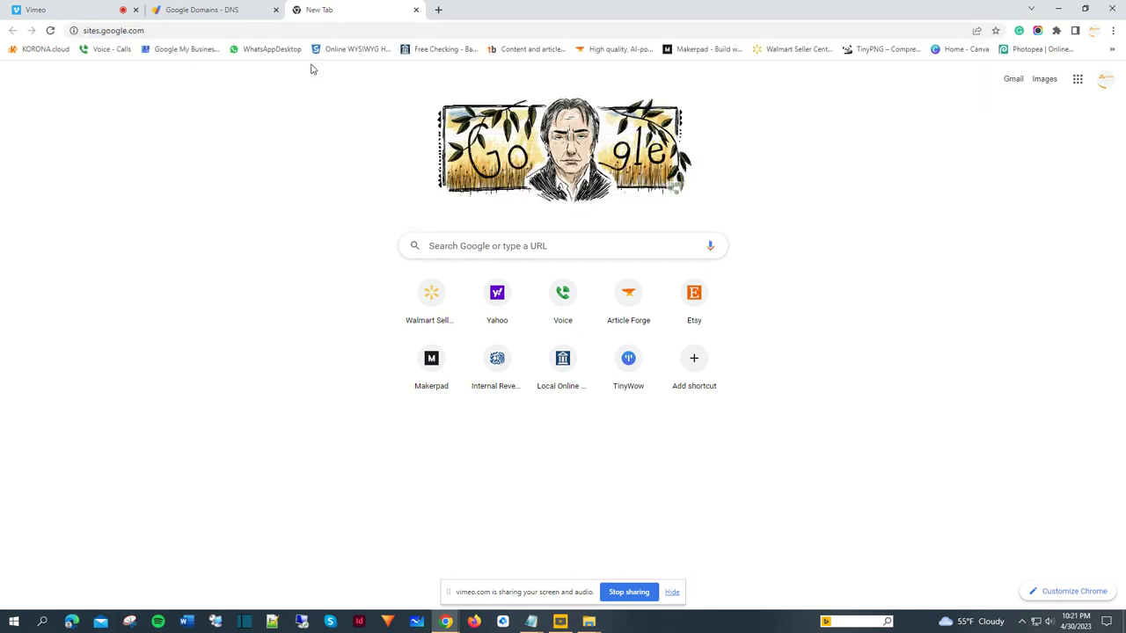
click(1097, 81)
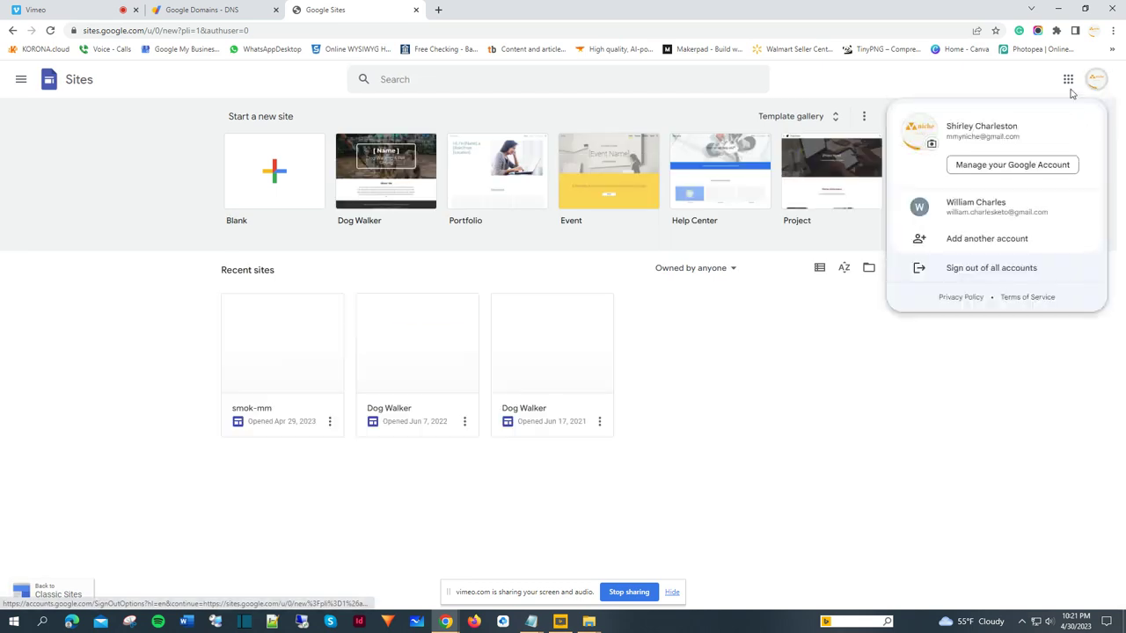
Switch Google Sites to the second account, dismiss the welcome dialog, and start a Blank site.
click(1006, 210)
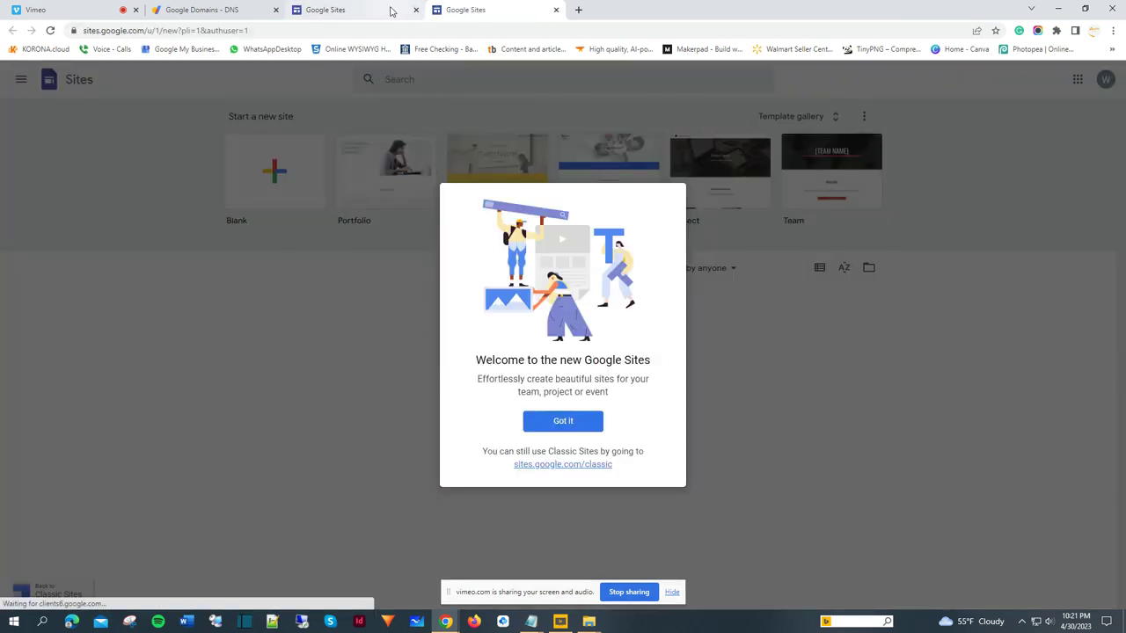
click(564, 422)
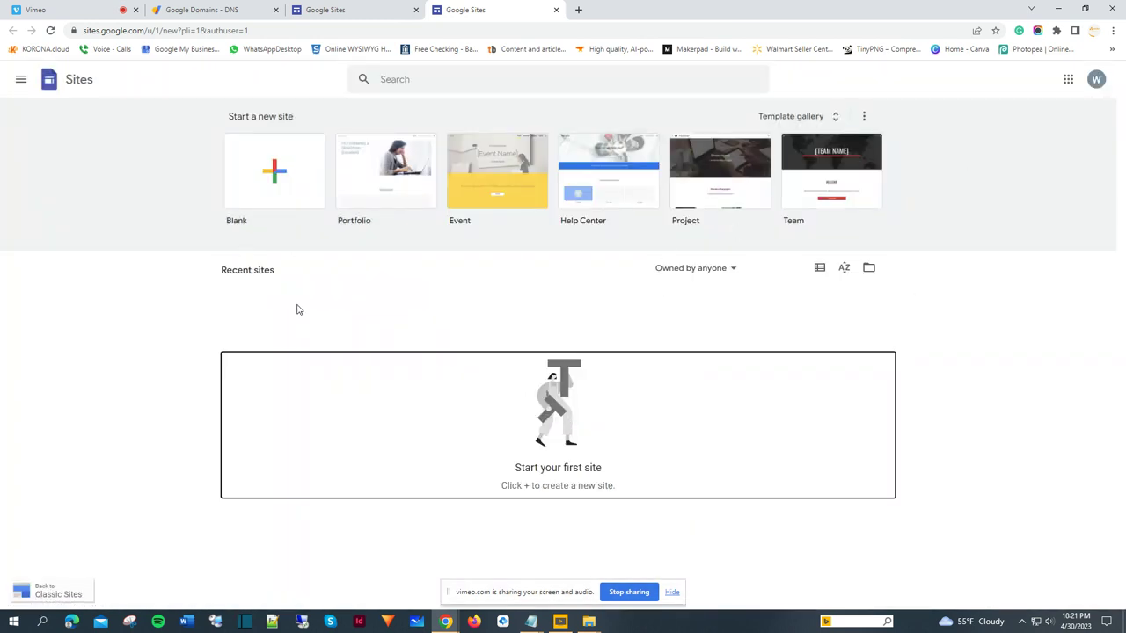
click(280, 175)
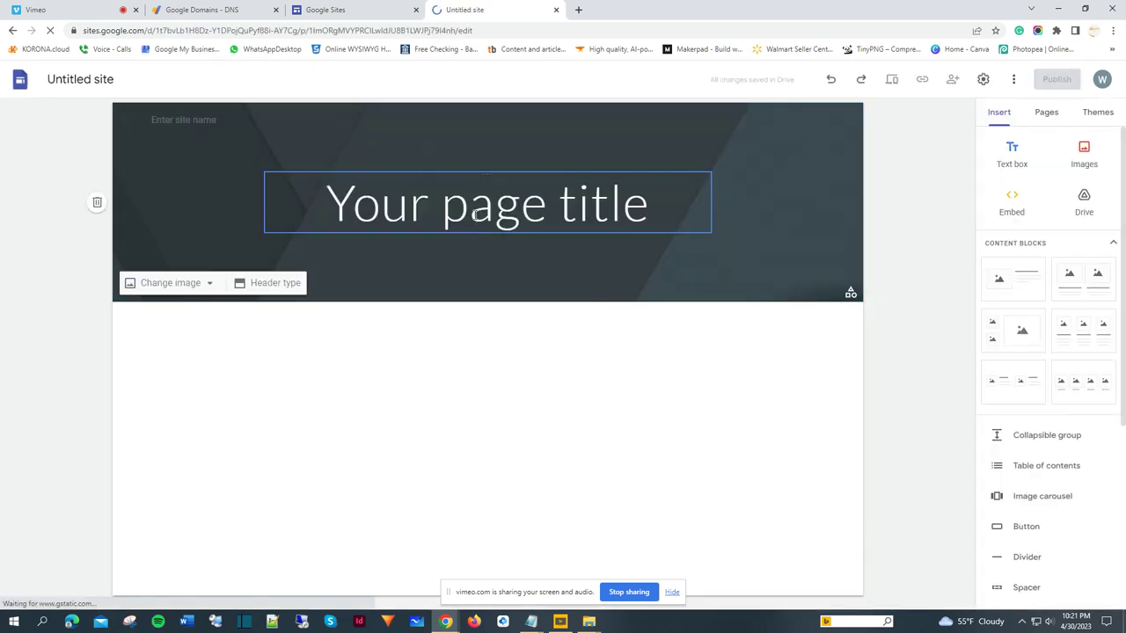
Replace the 'Your page title' placeholder with 'AnotherKeto Diet' and skip the intro tour.
click(474, 216)
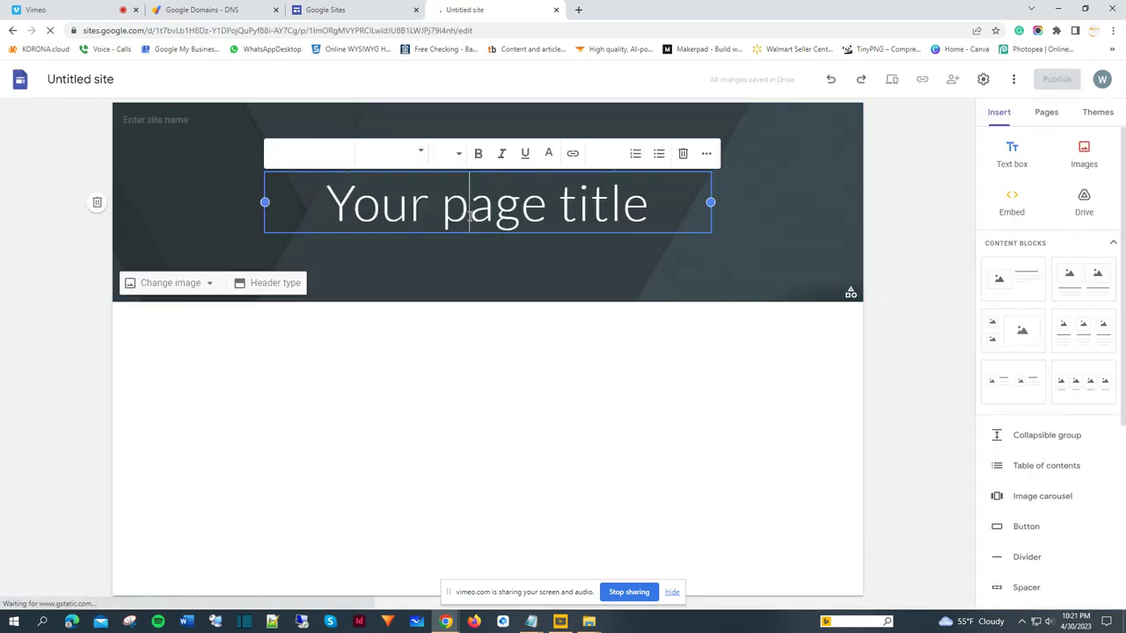
drag(697, 218, 330, 208)
key(BackSpace)
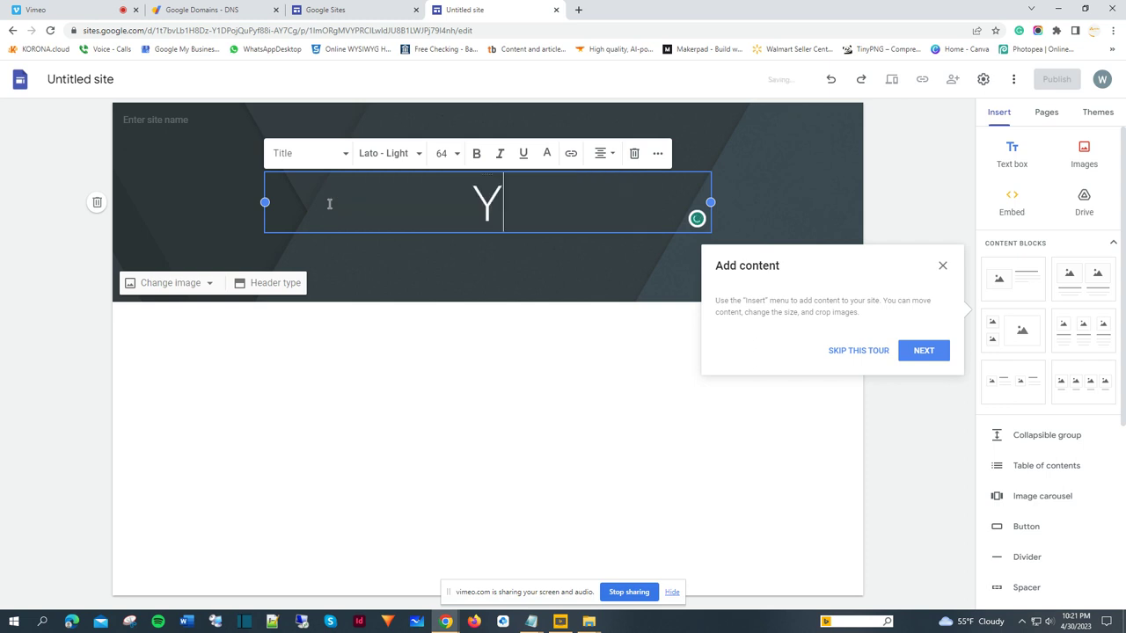
key(BackSpace)
text(Keto Diet)
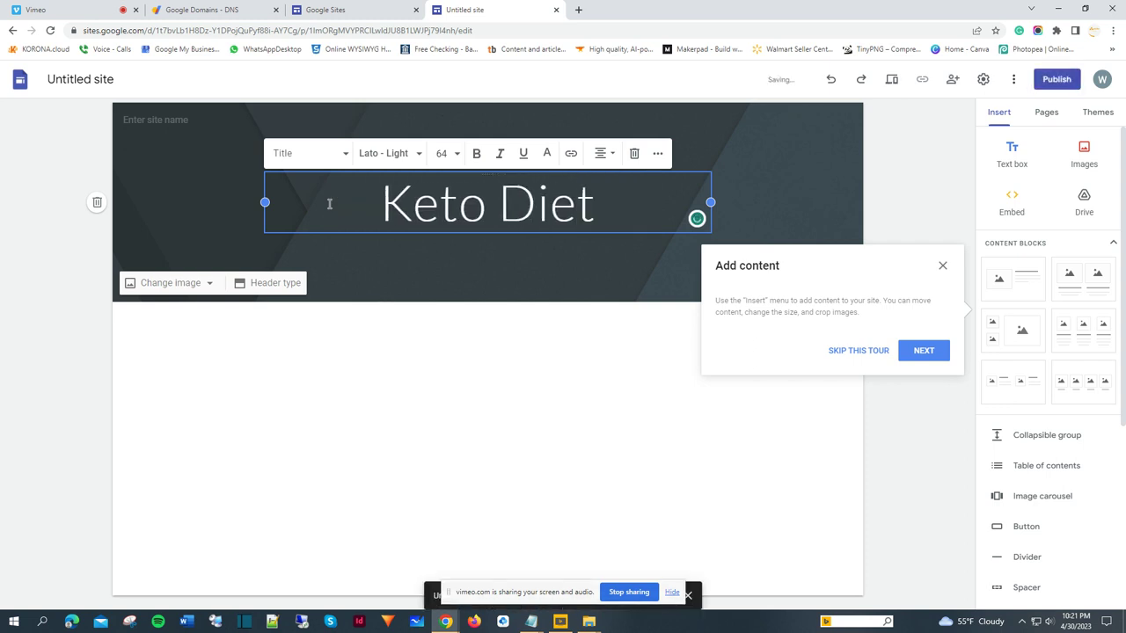
key(Left)
key(Left)
key(Left)
key(Left)
key(Left)
key(Left)
key(Left)
key(Left)
key(Left)
text(Another)
key(BackSpace)
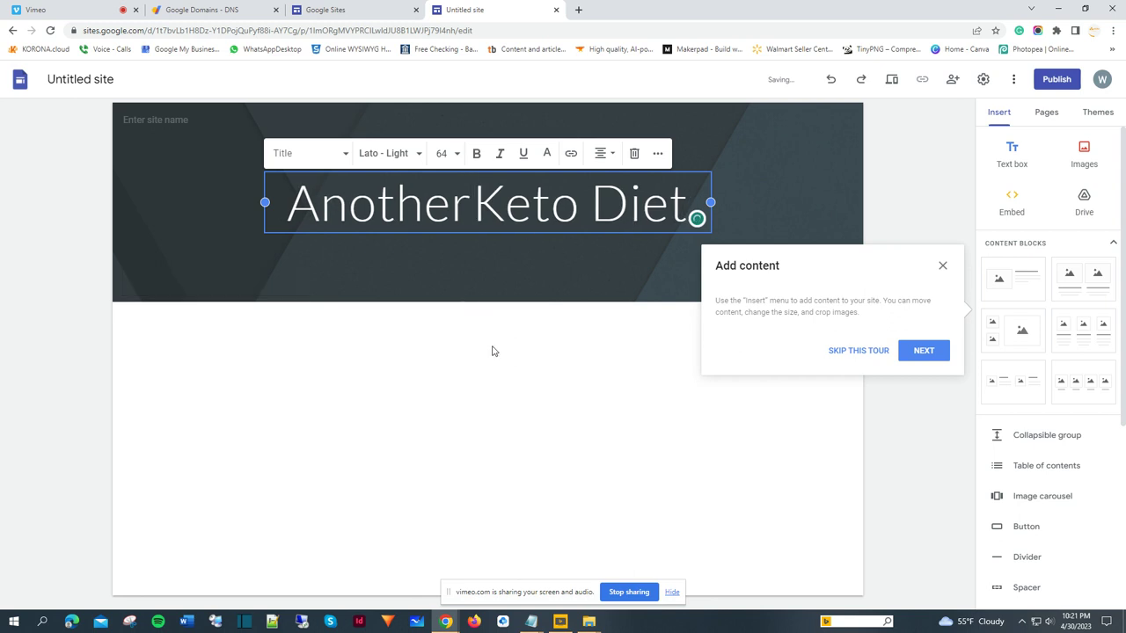
click(400, 352)
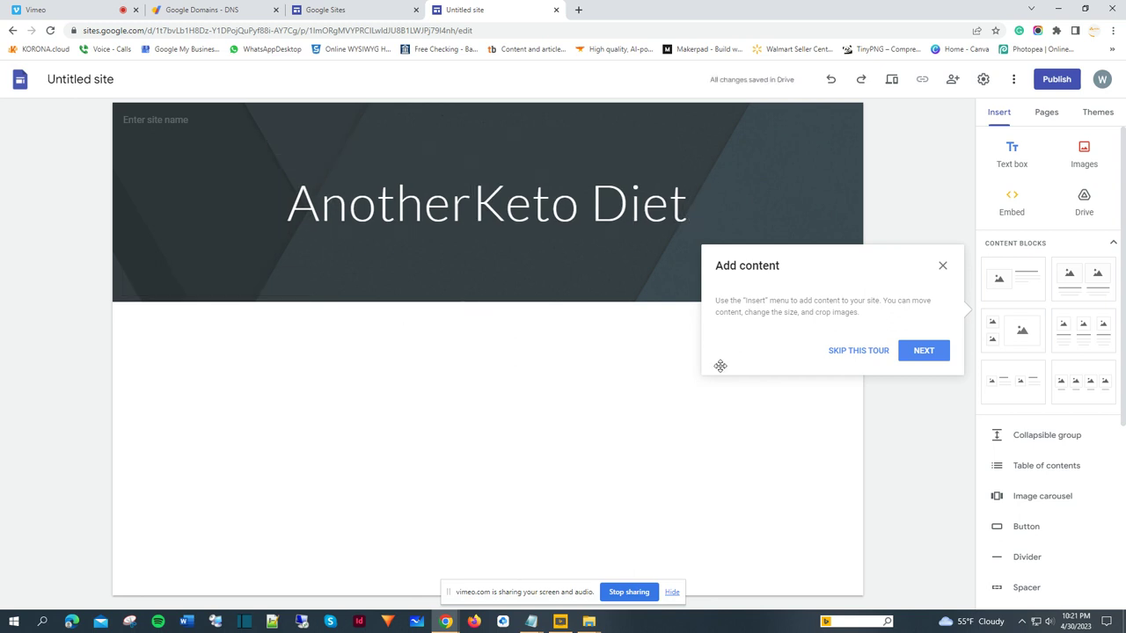
click(869, 356)
mouse_move(602, 264)
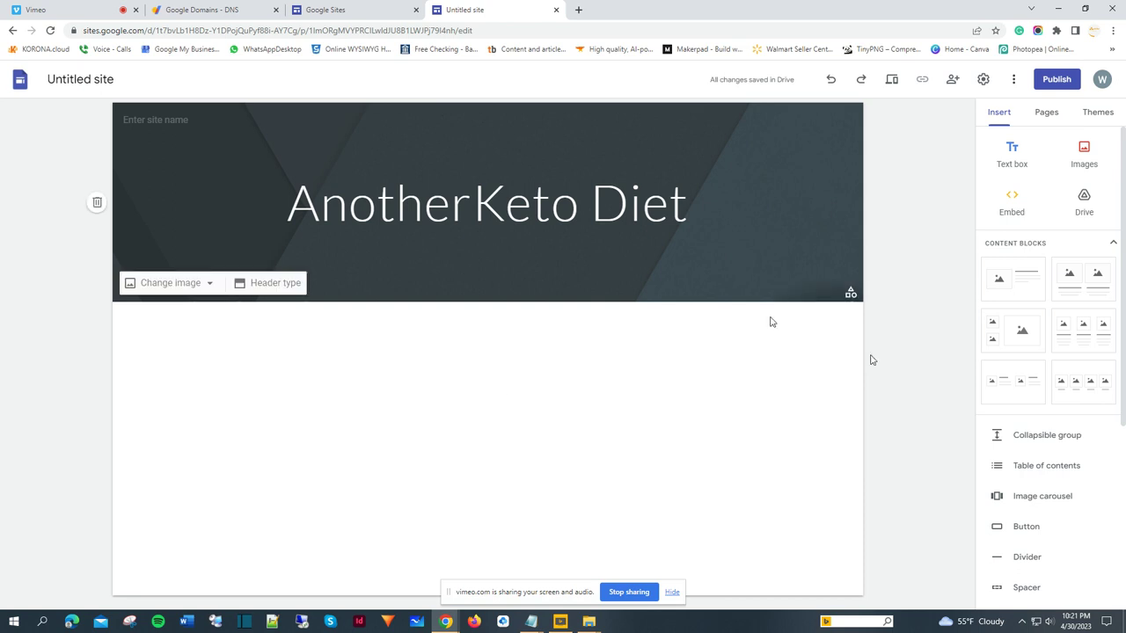
Insert a three-image content block below the header and rename the site 'Good Keto Diet'.
drag(1090, 342, 598, 464)
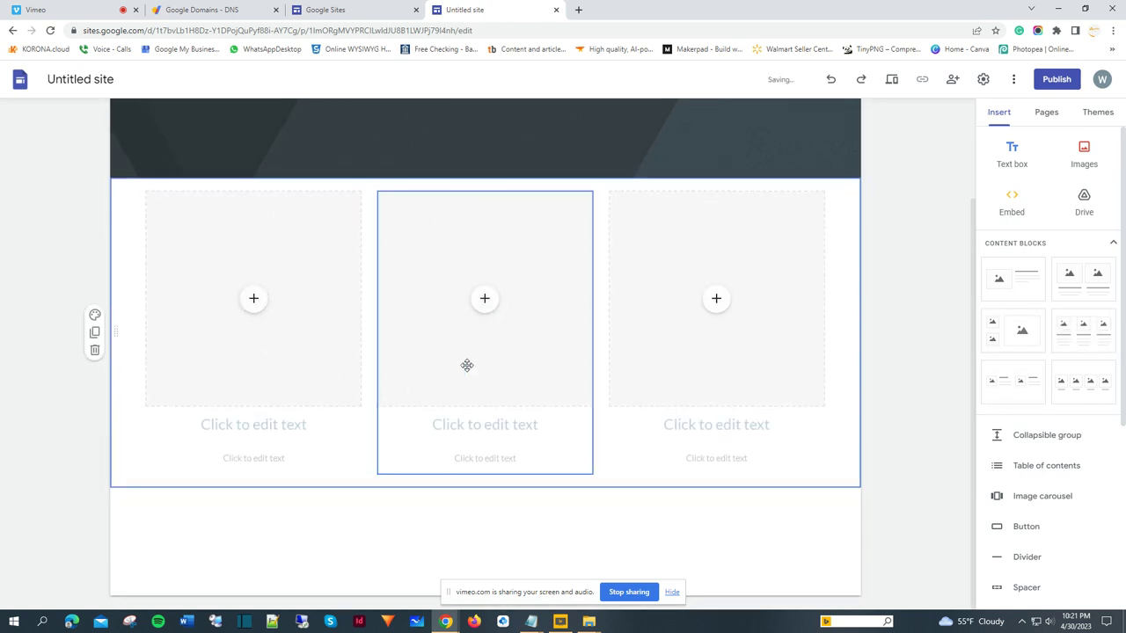
scroll(492, 361, up, 2)
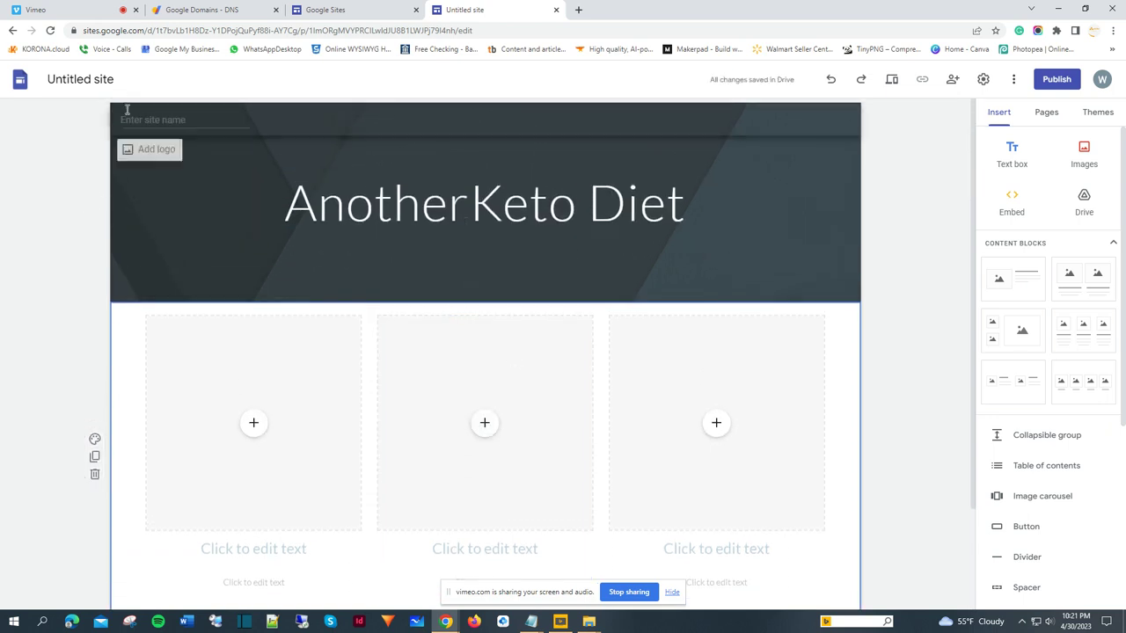
click(117, 79)
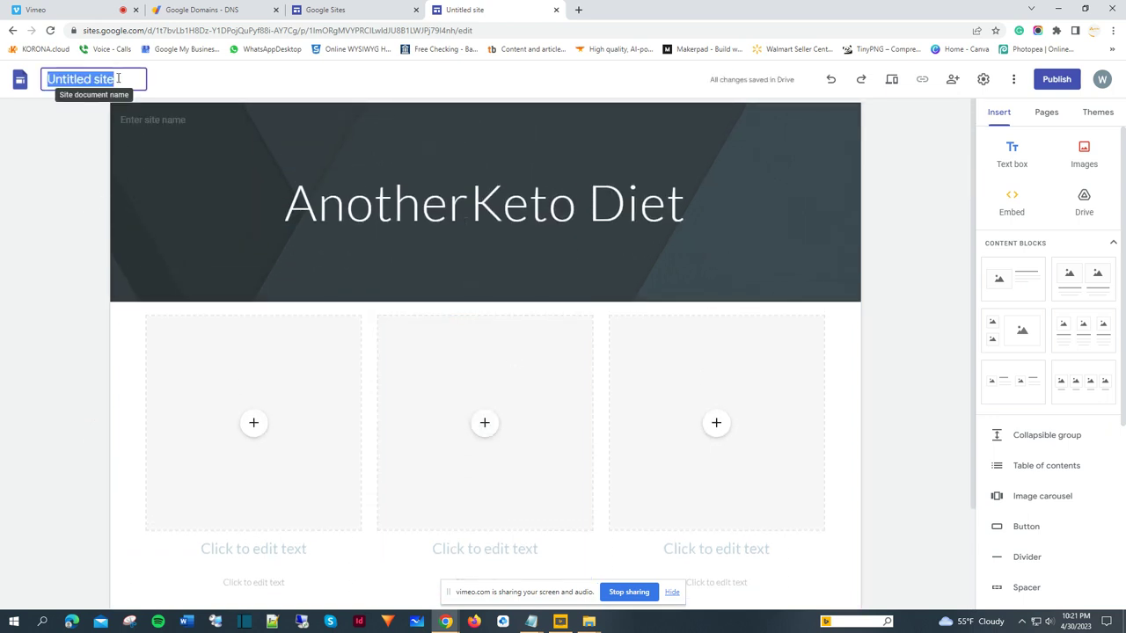
text(Goog)
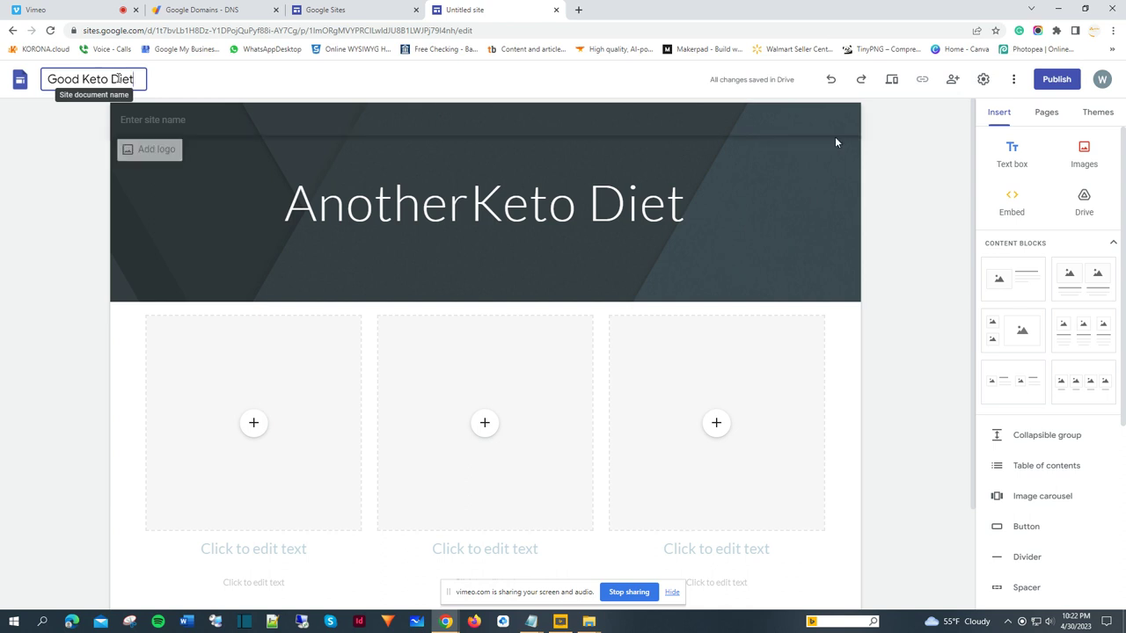
scroll(429, 351, down, 2)
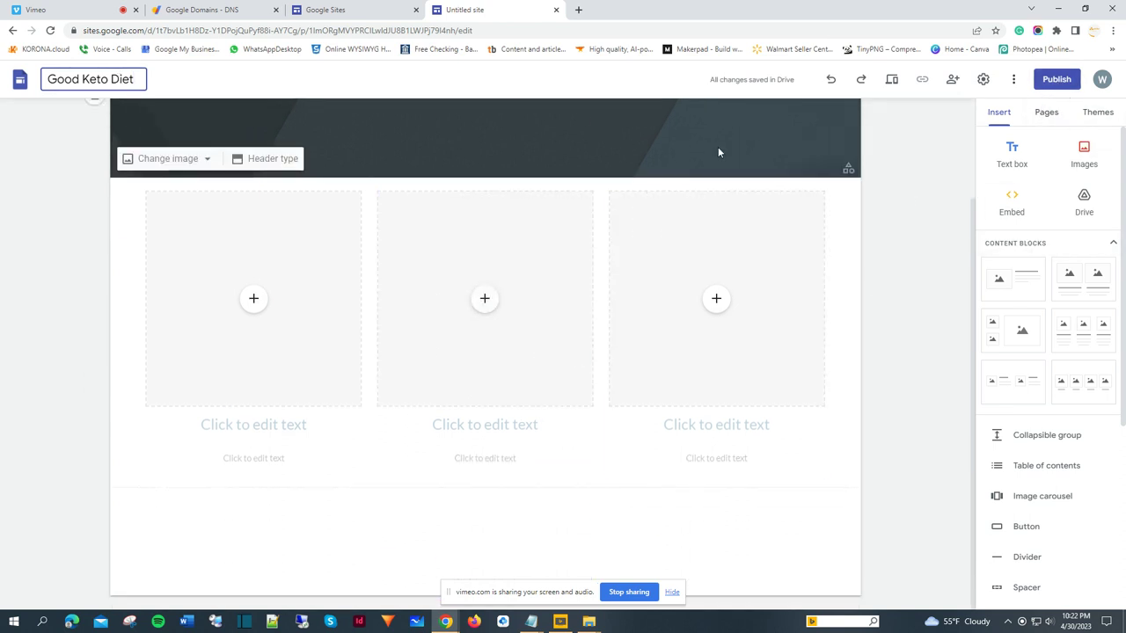
Publish the site at web address goodketodiet23, since goodketodiet is already taken.
click(1057, 79)
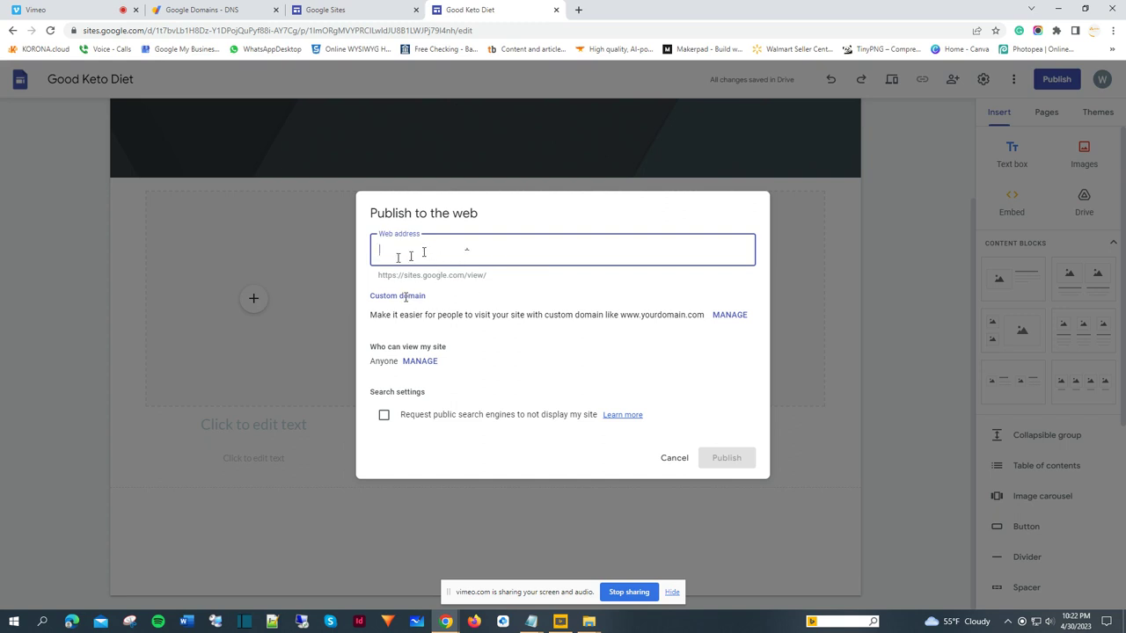
text(goodketodiet)
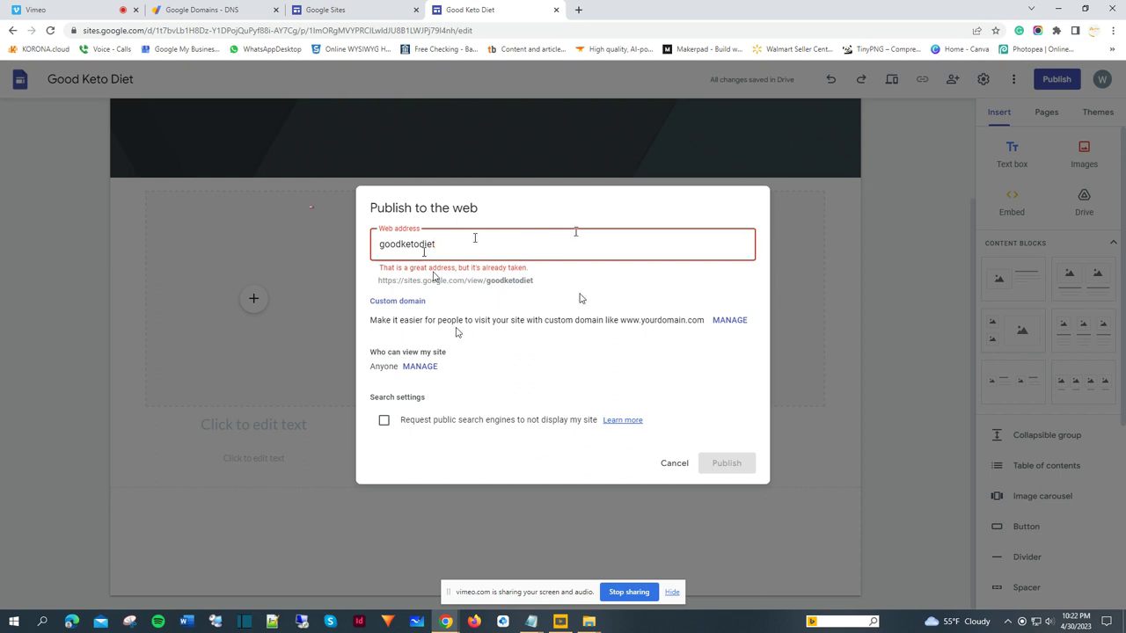
text(3)
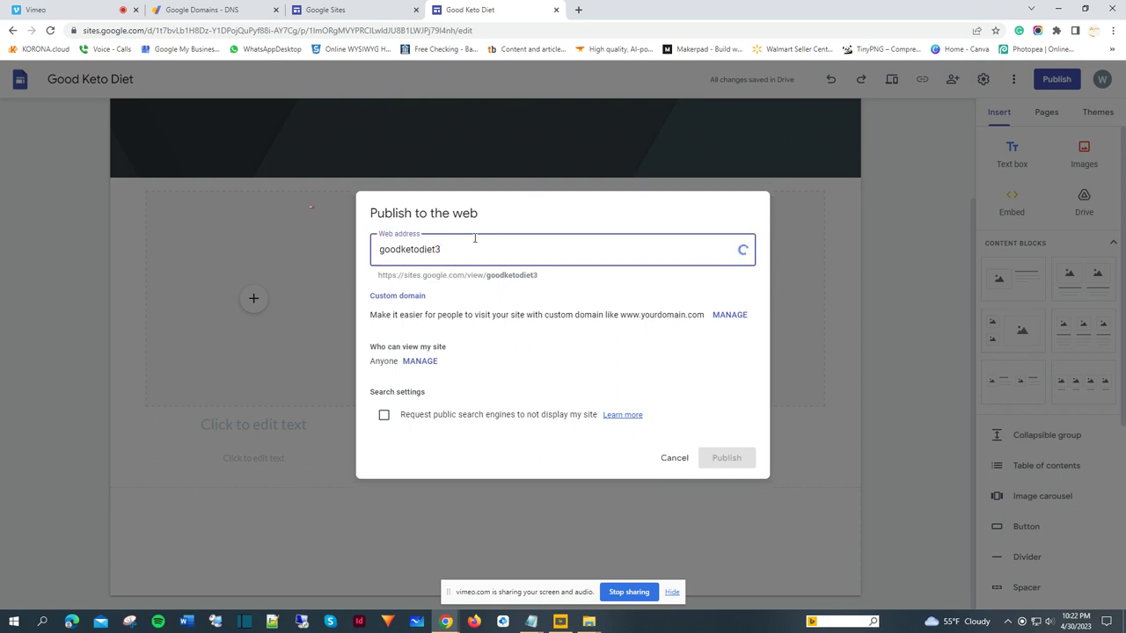
key(BackSpace)
text(23)
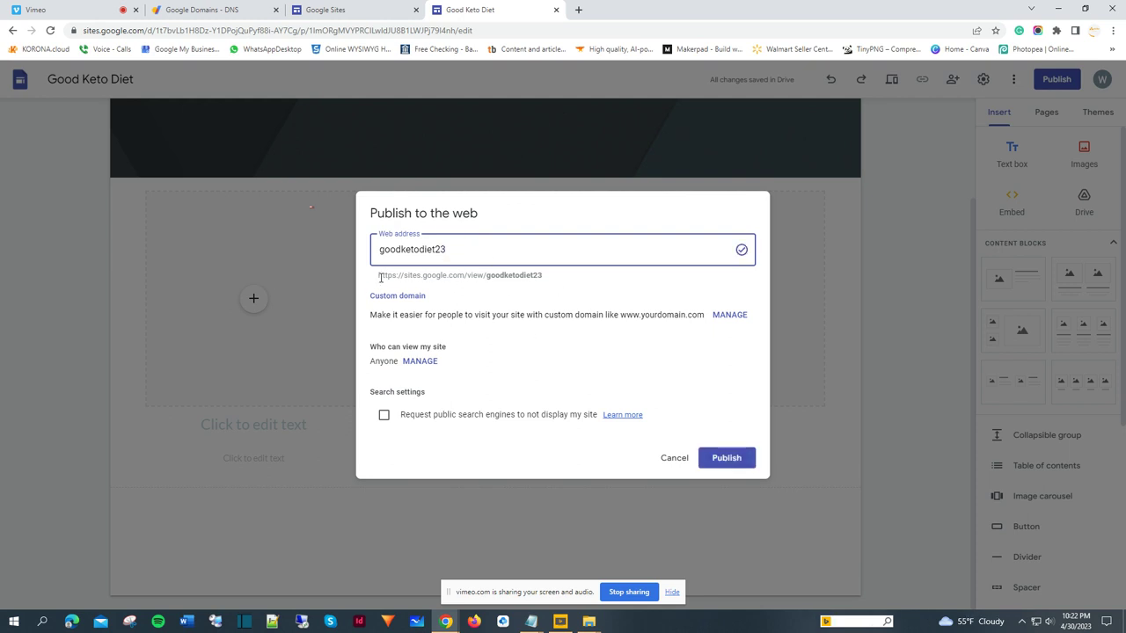
drag(380, 278, 547, 280)
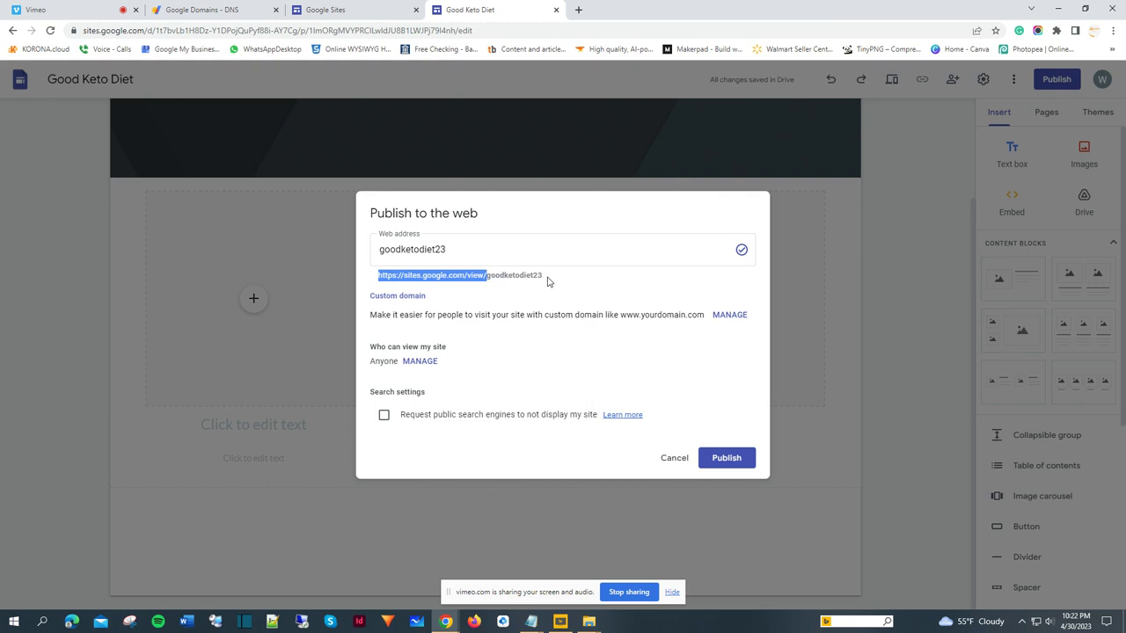
click(498, 283)
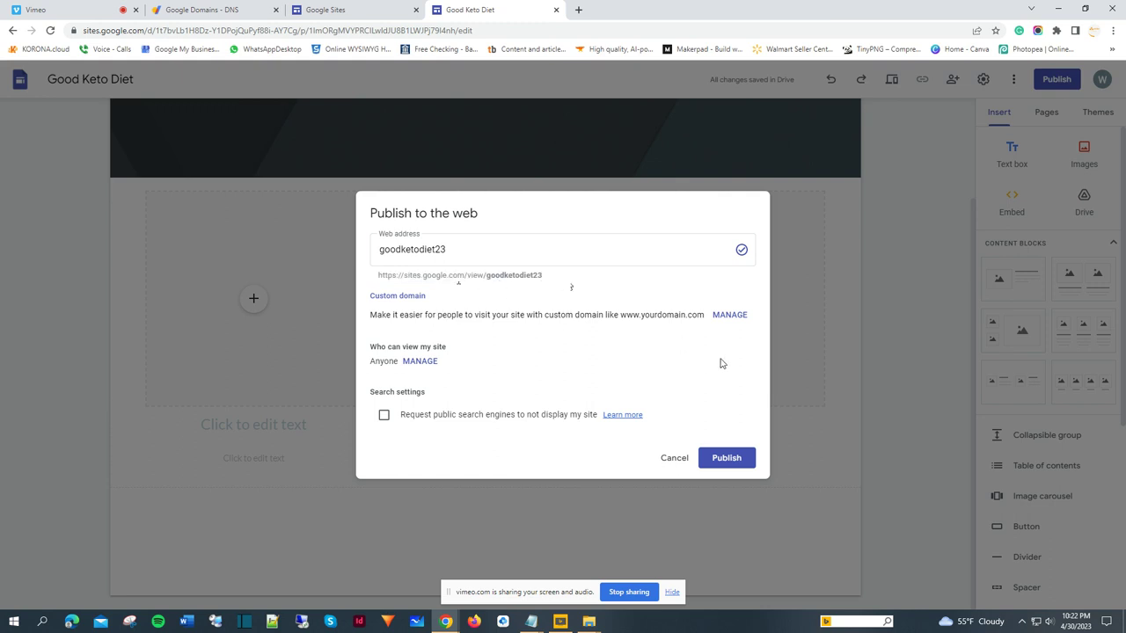
click(724, 459)
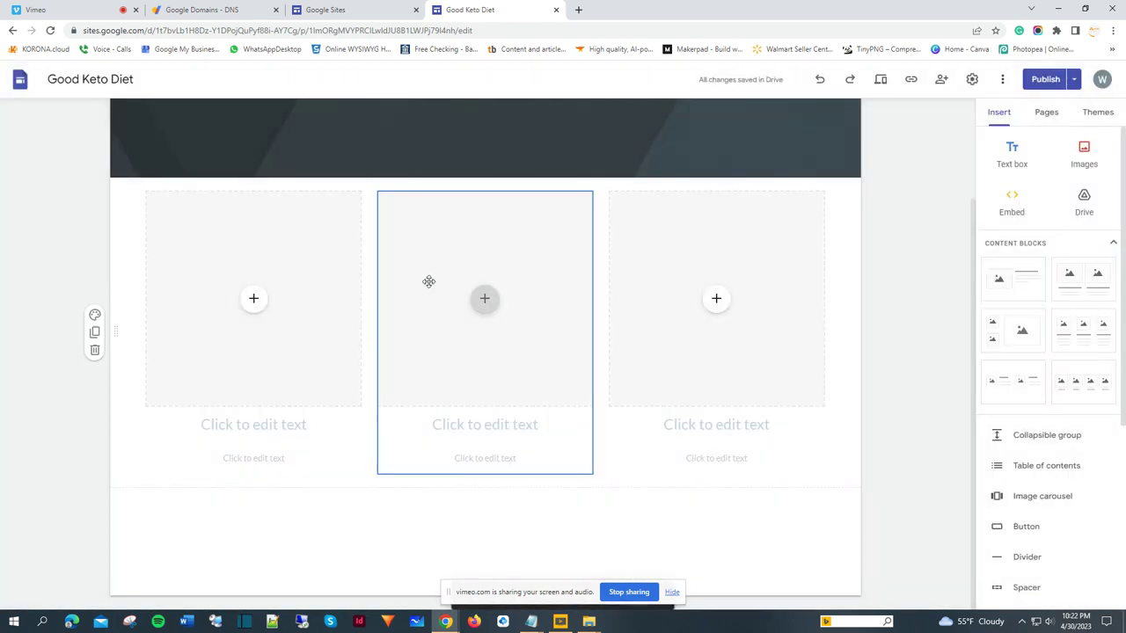
Open the live site at sites.google.com/view/goodketodiet23 in a new tab via View published site.
scroll(695, 270, up, 2)
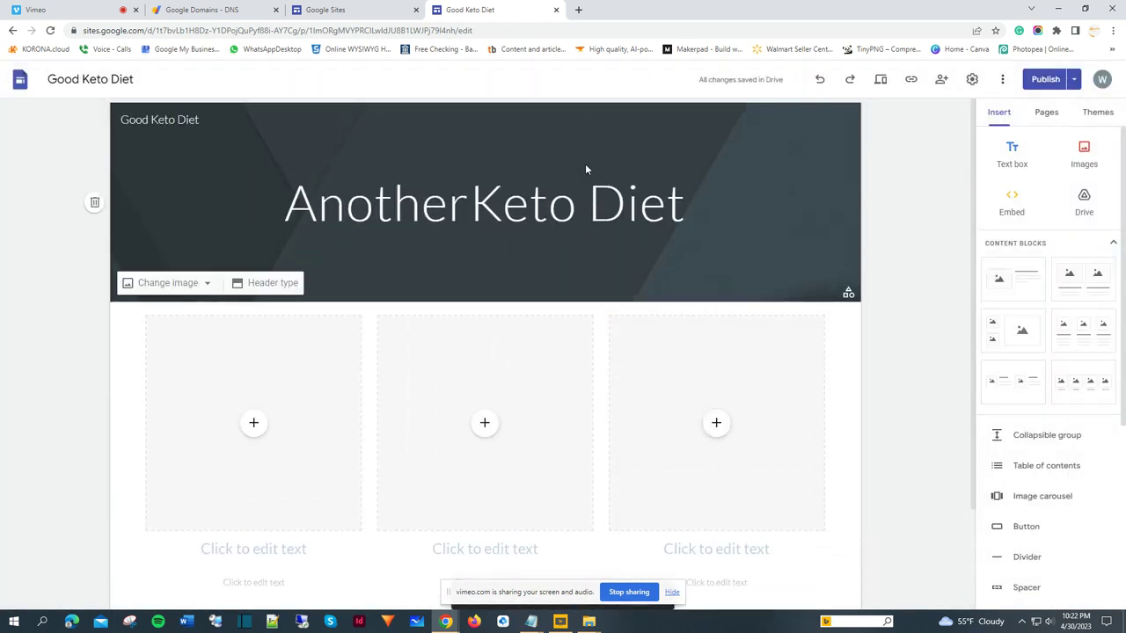
click(1074, 80)
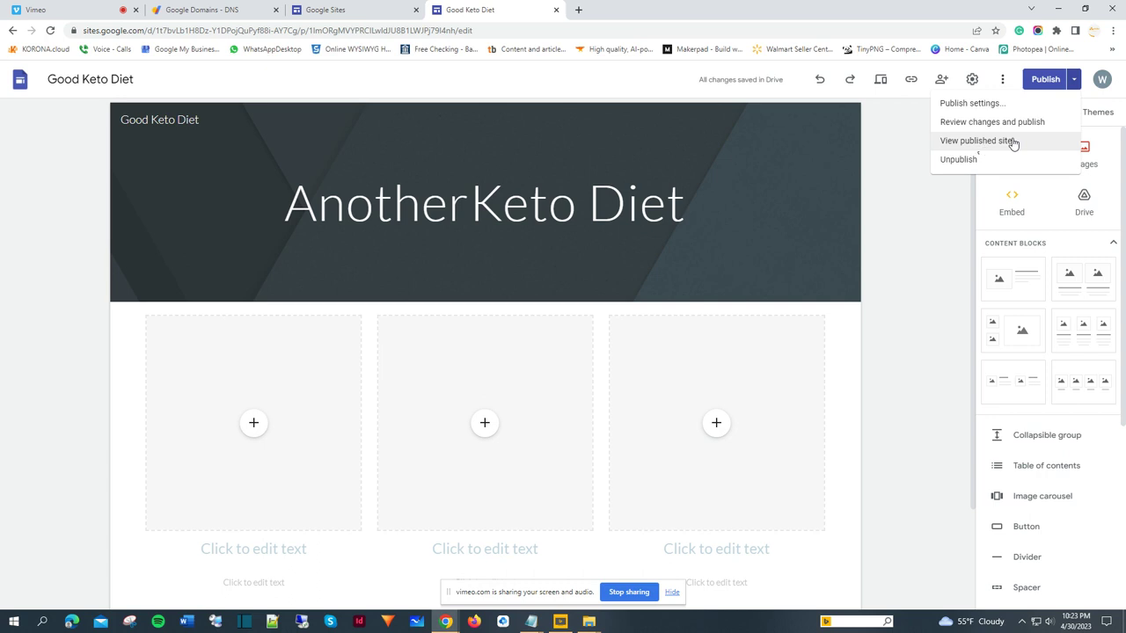
click(725, 148)
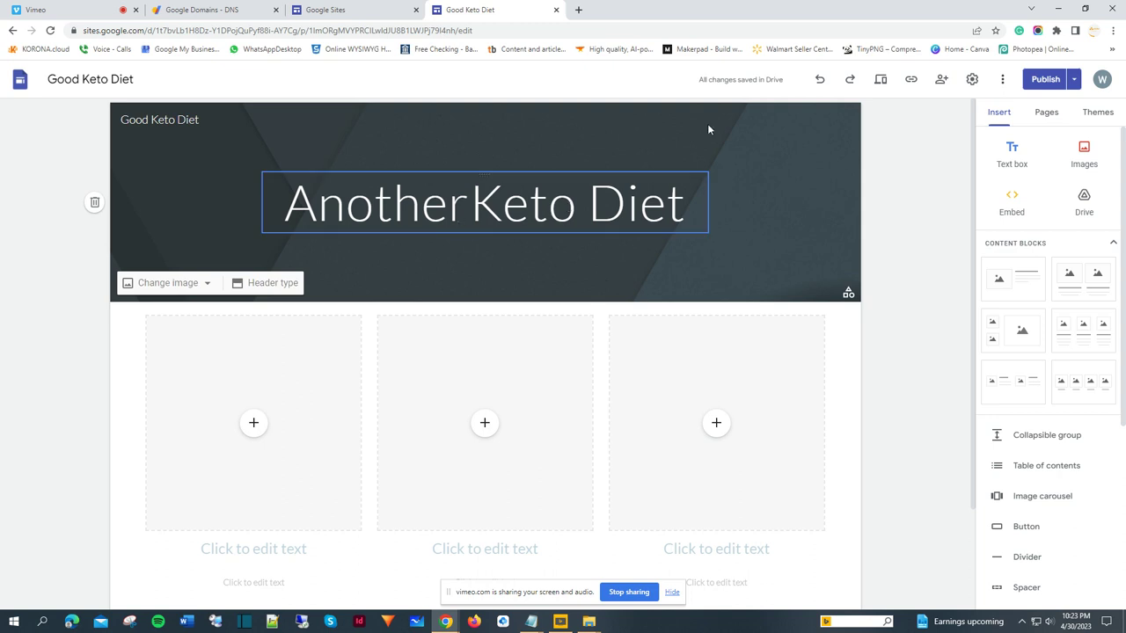
scroll(509, 145, down, 2)
scroll(508, 152, up, 2)
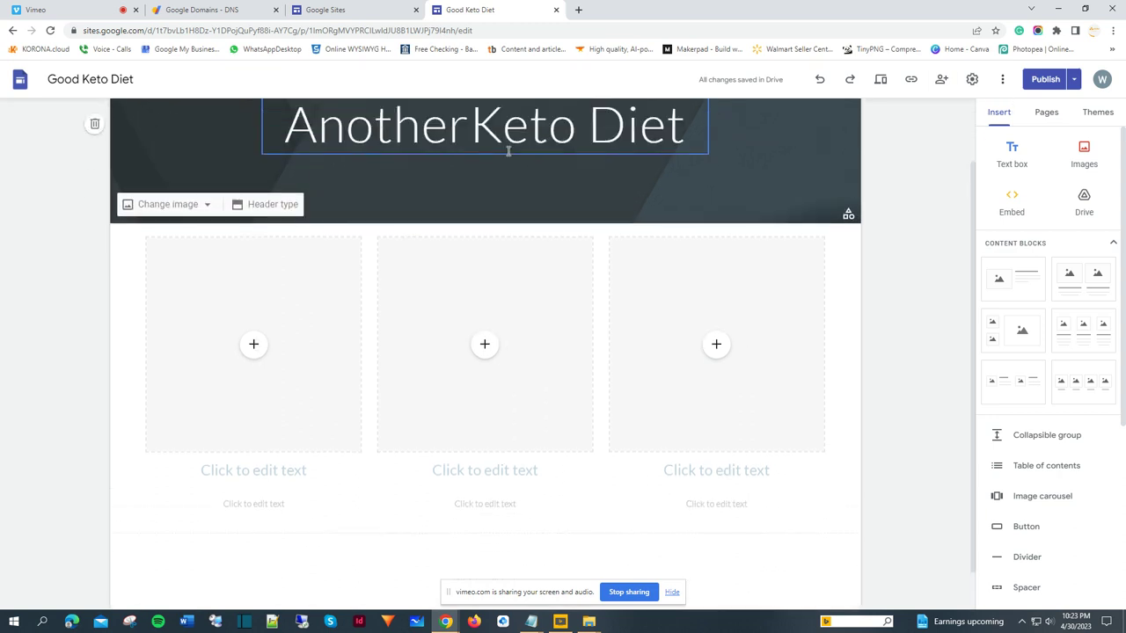
click(1072, 81)
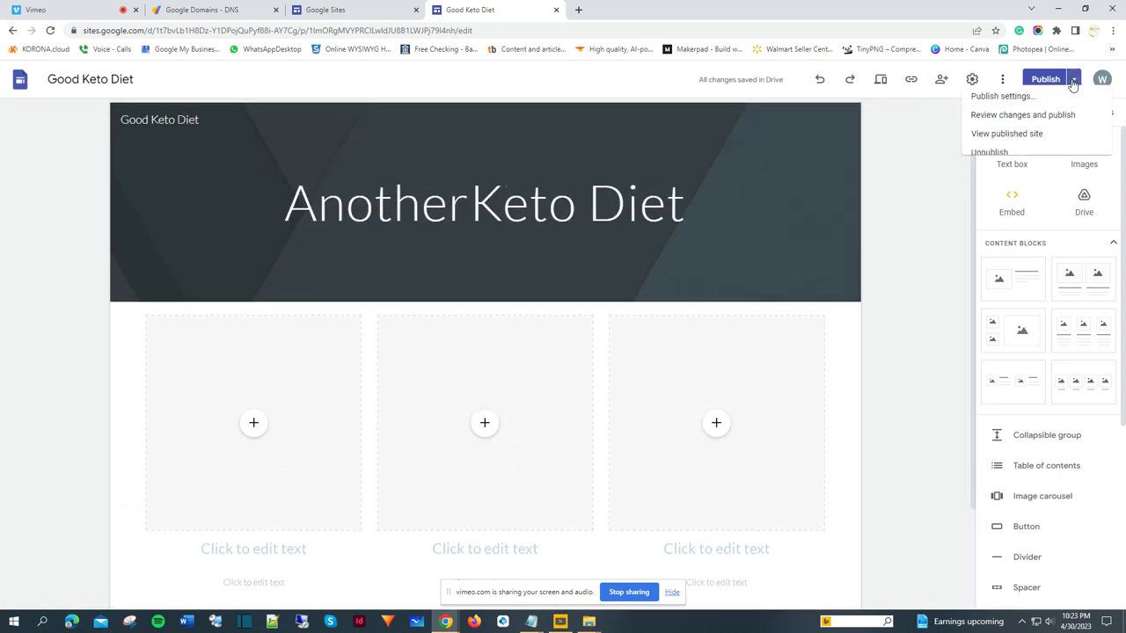
click(985, 146)
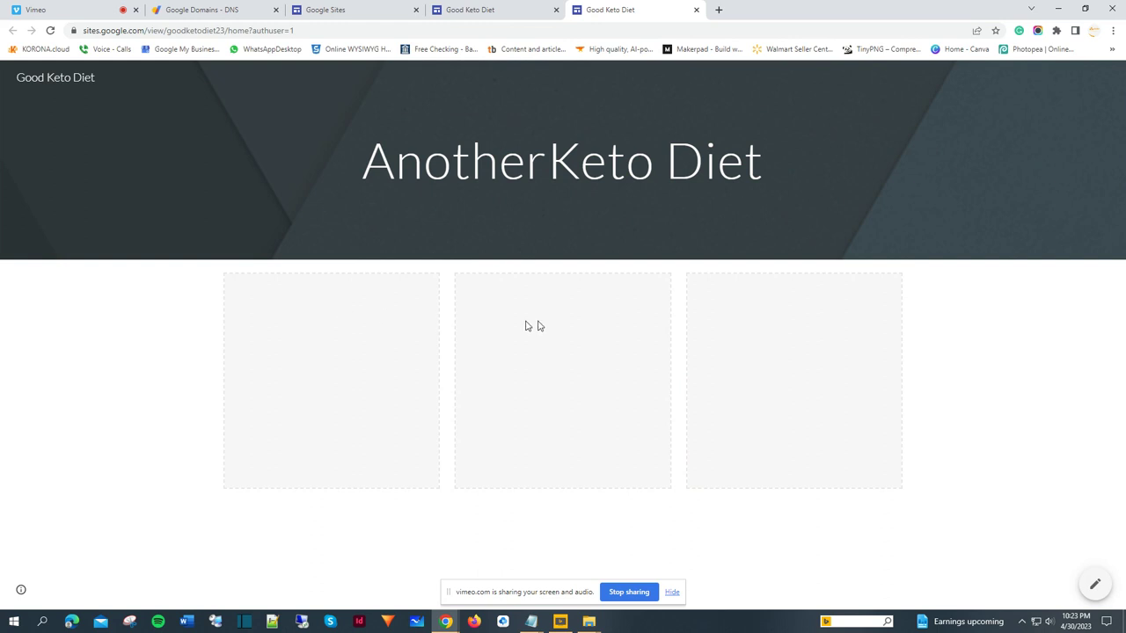
Close the published-site tab to return to the Good Keto Diet editor.
click(696, 10)
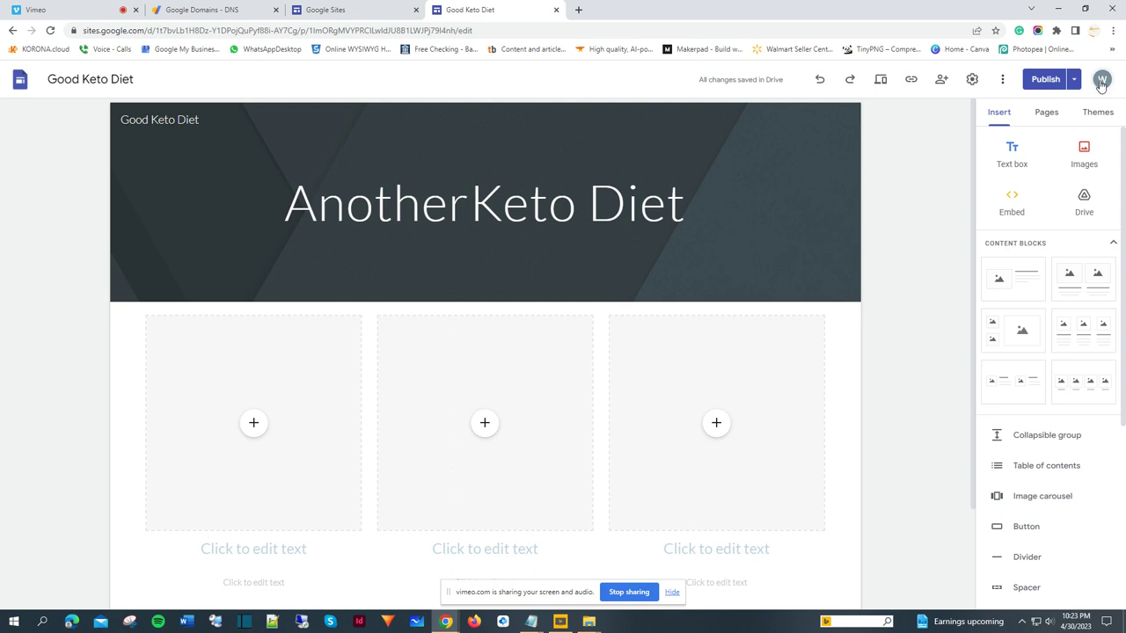
Open Publish settings, keep the goodketodiet23 address, and go to the Custom domains setup.
click(1074, 81)
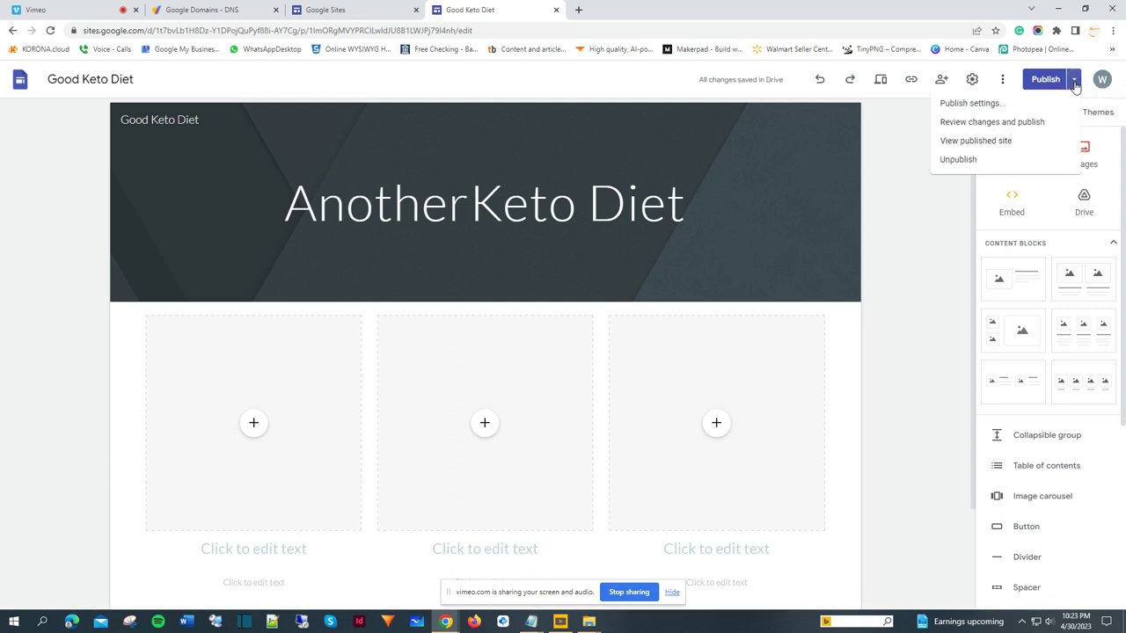
click(985, 103)
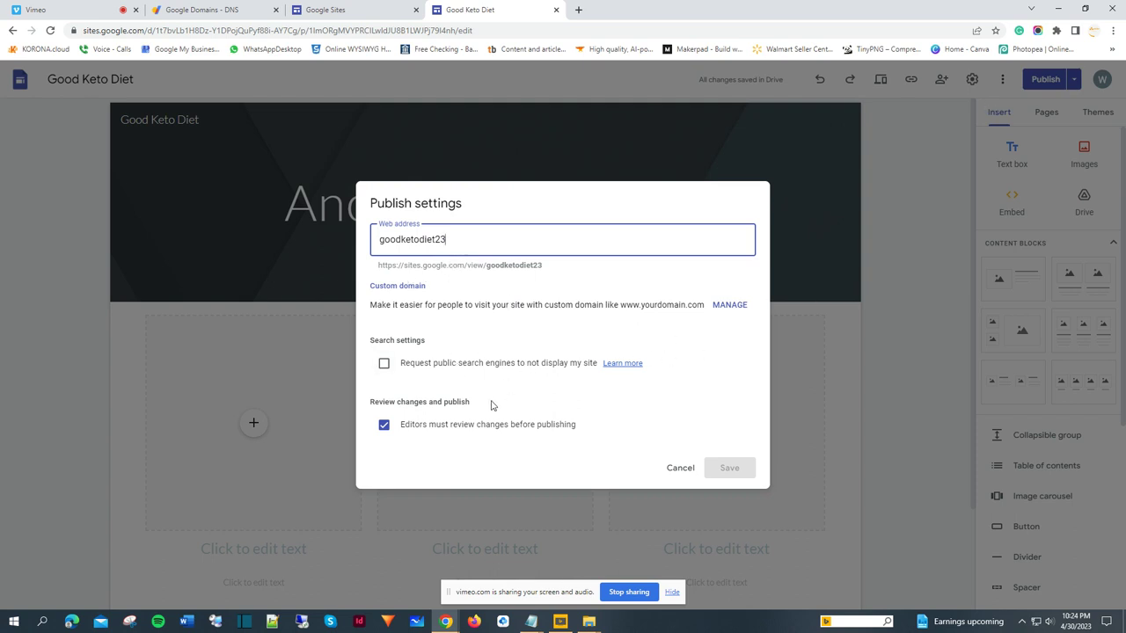
click(394, 288)
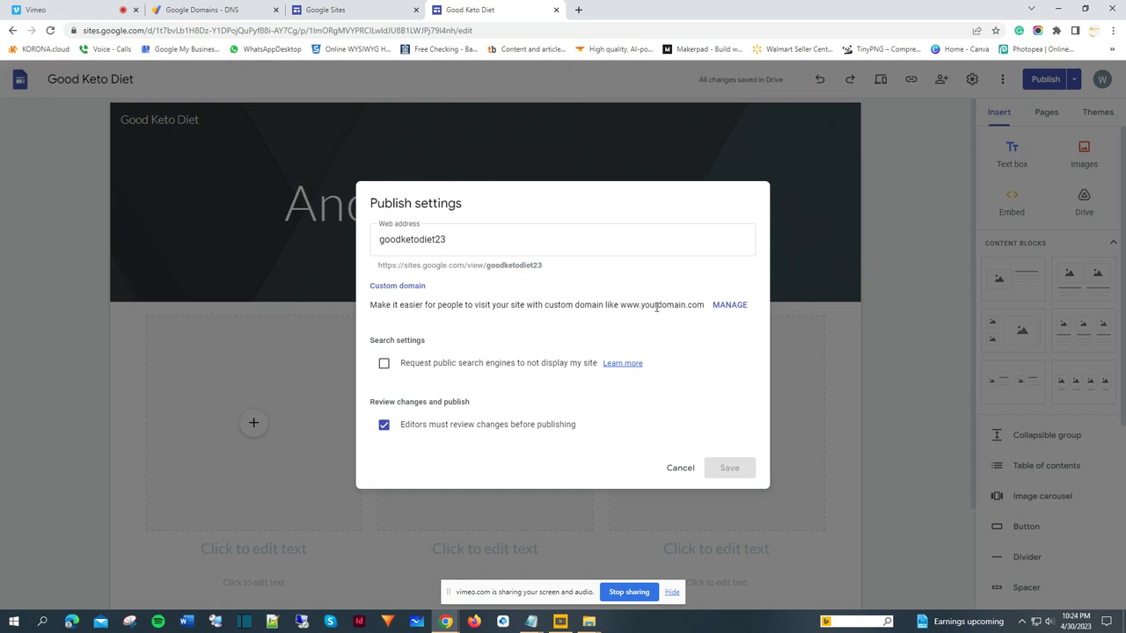
click(730, 306)
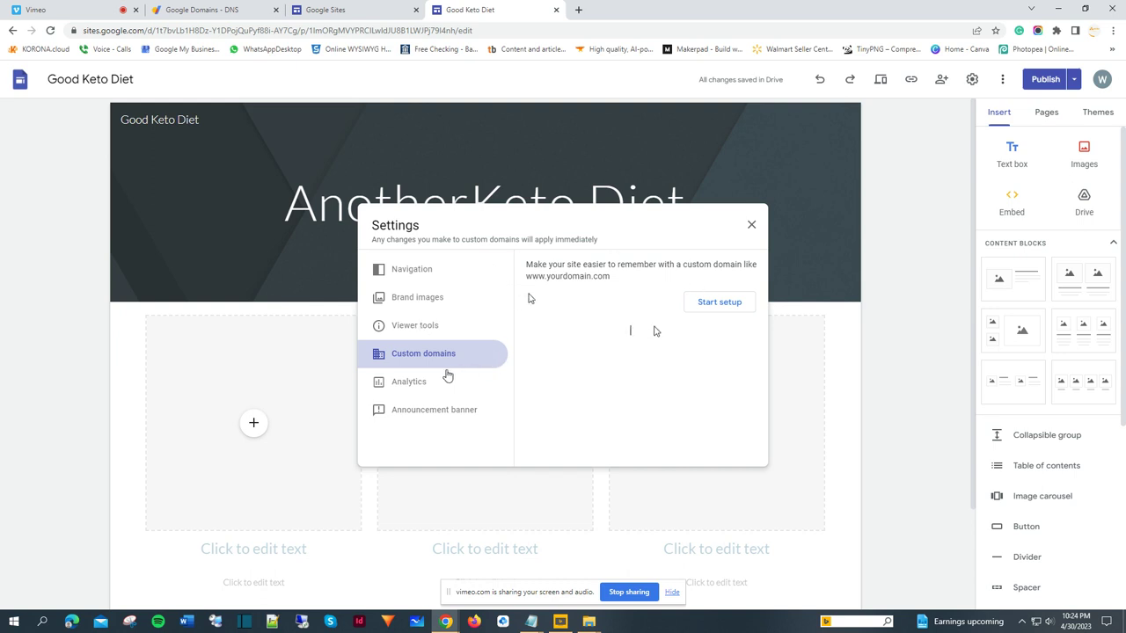
Start the custom domain setup from the site's Custom domain settings.
click(730, 304)
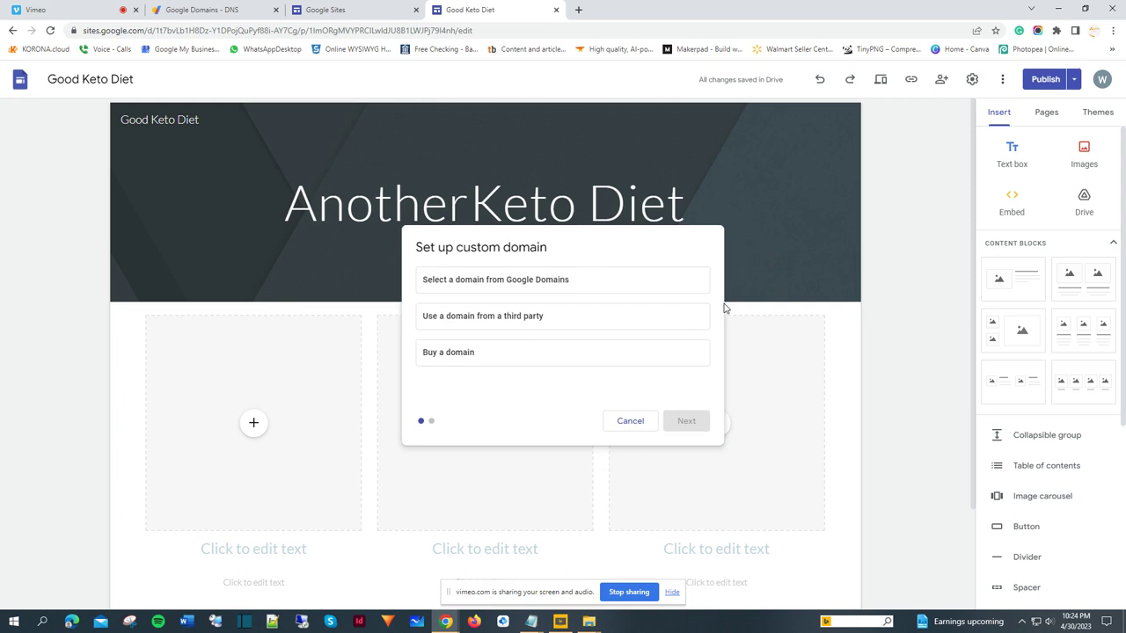
click(517, 285)
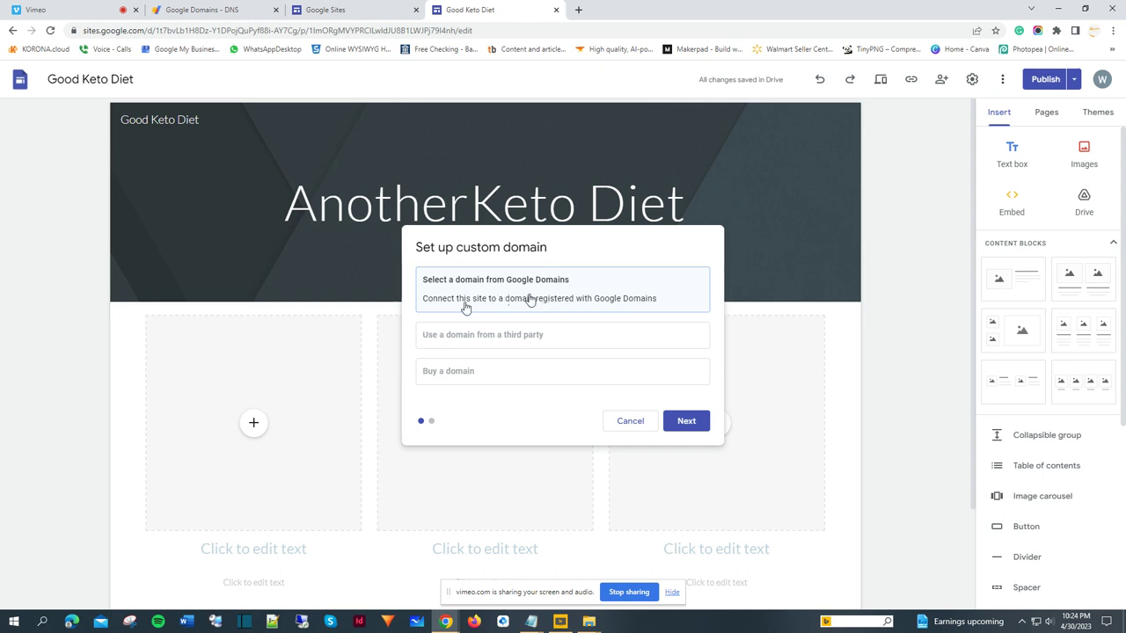
click(686, 423)
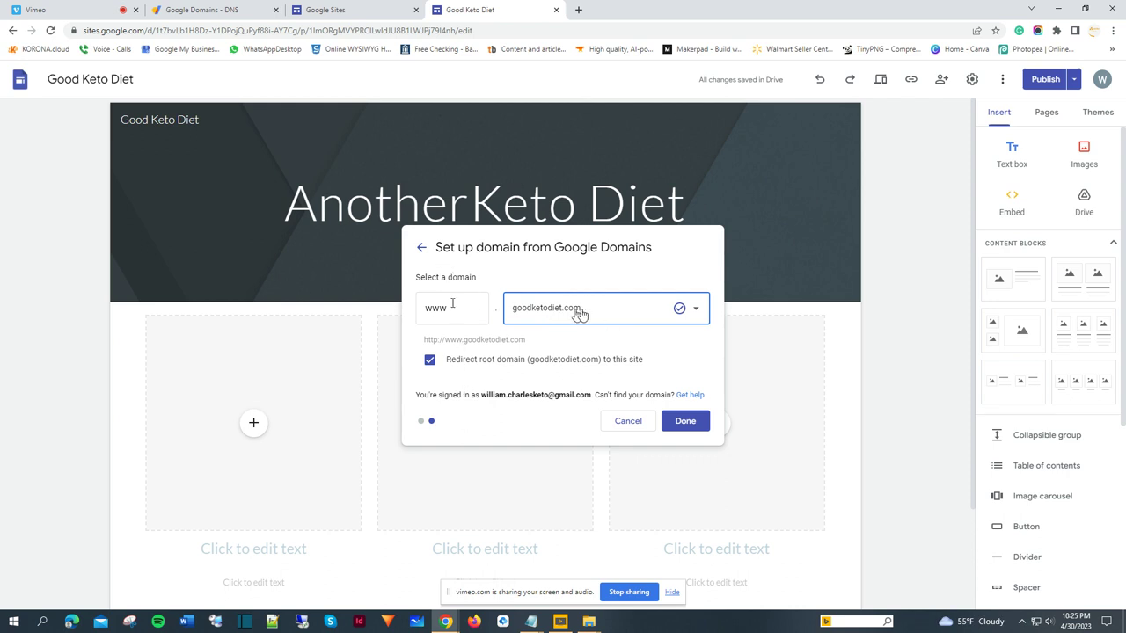
click(686, 421)
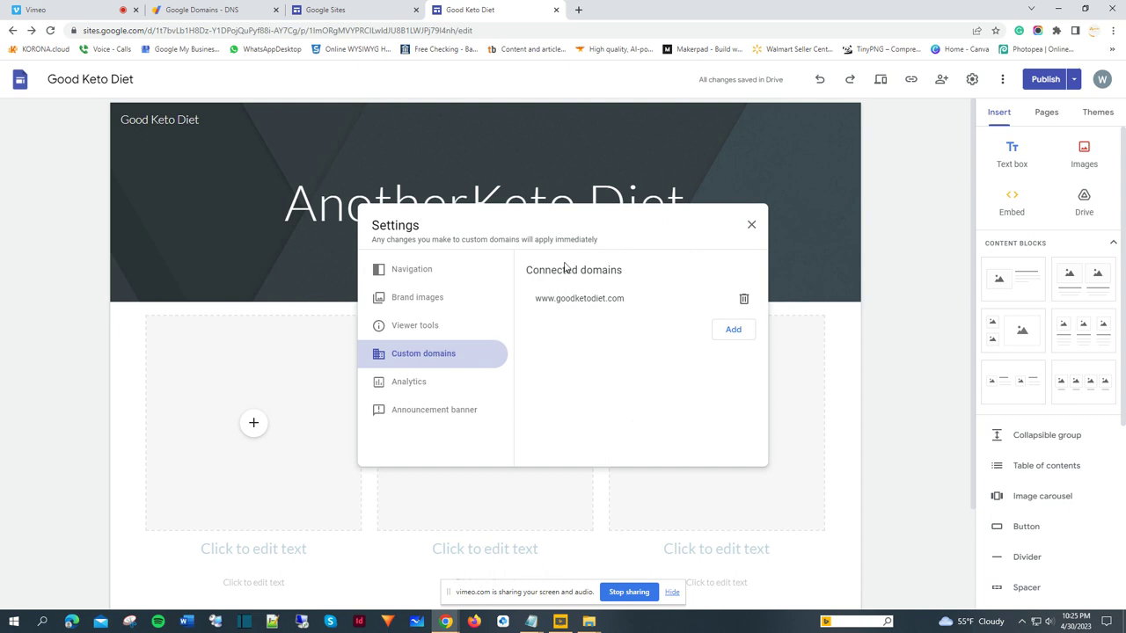
click(735, 331)
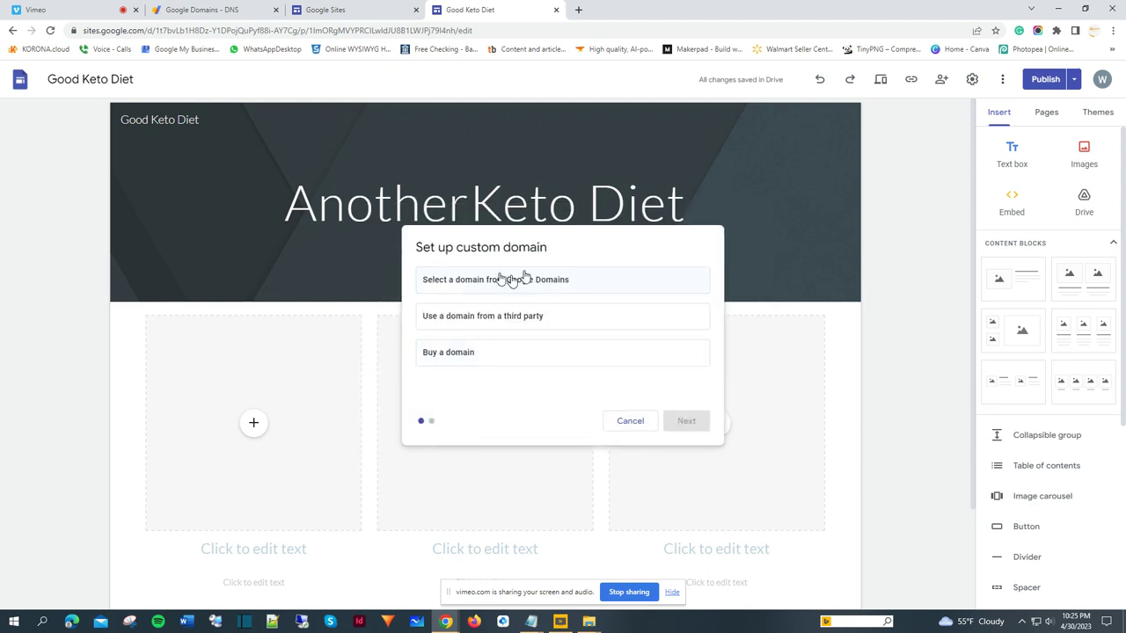
click(631, 420)
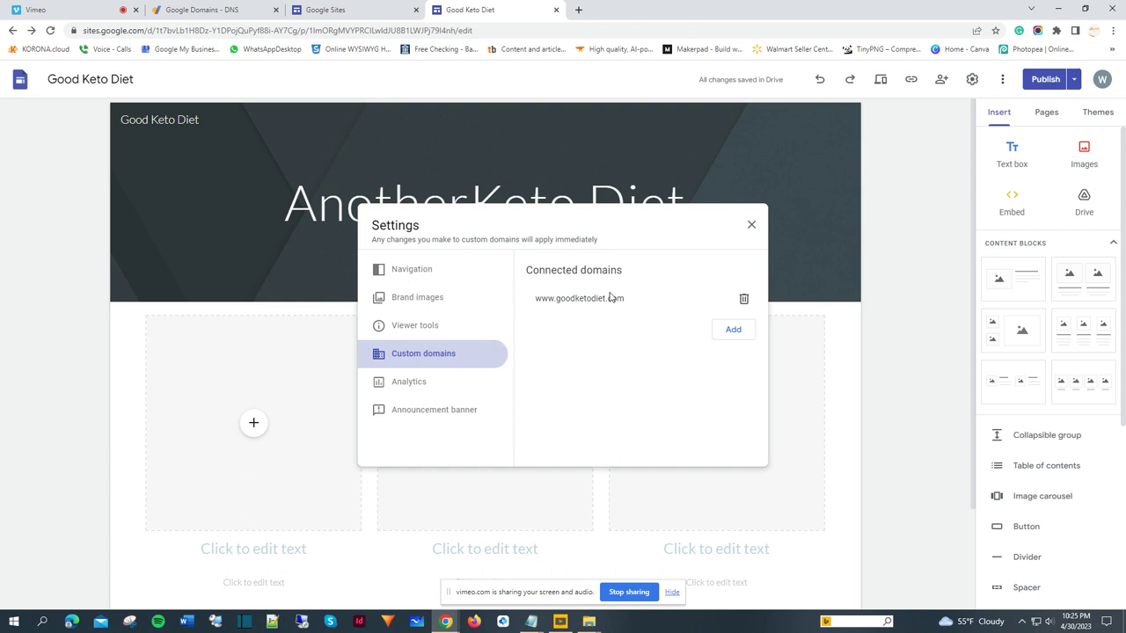
drag(628, 302, 537, 313)
key(ctrl+c)
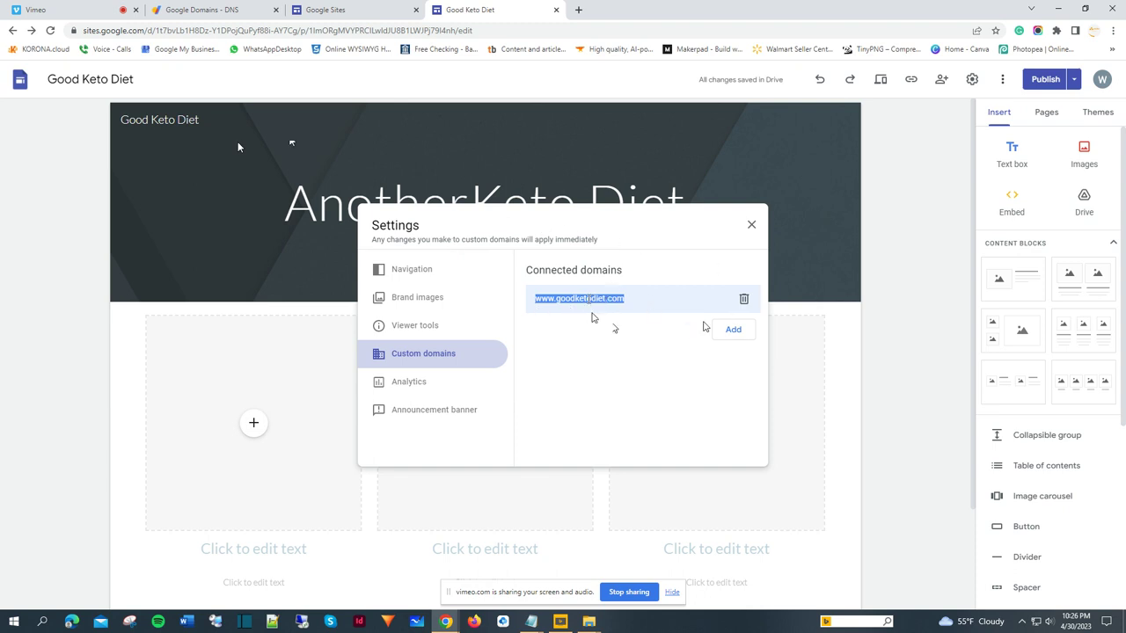
right_click(590, 300)
click(620, 310)
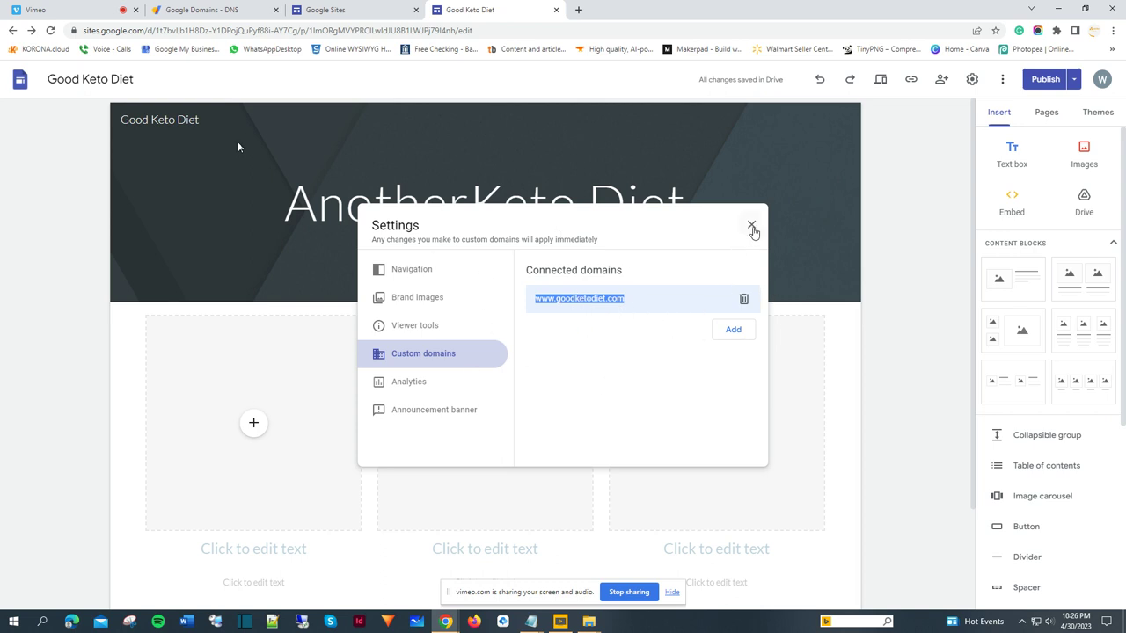
Close the site settings and the publish settings without changes.
click(751, 225)
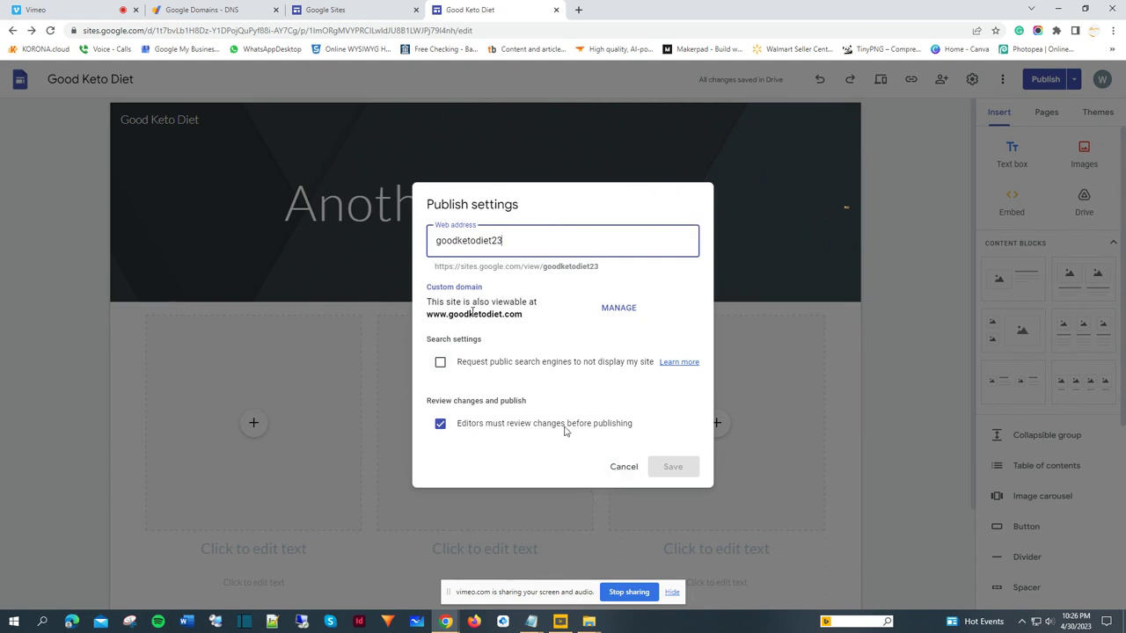
click(620, 467)
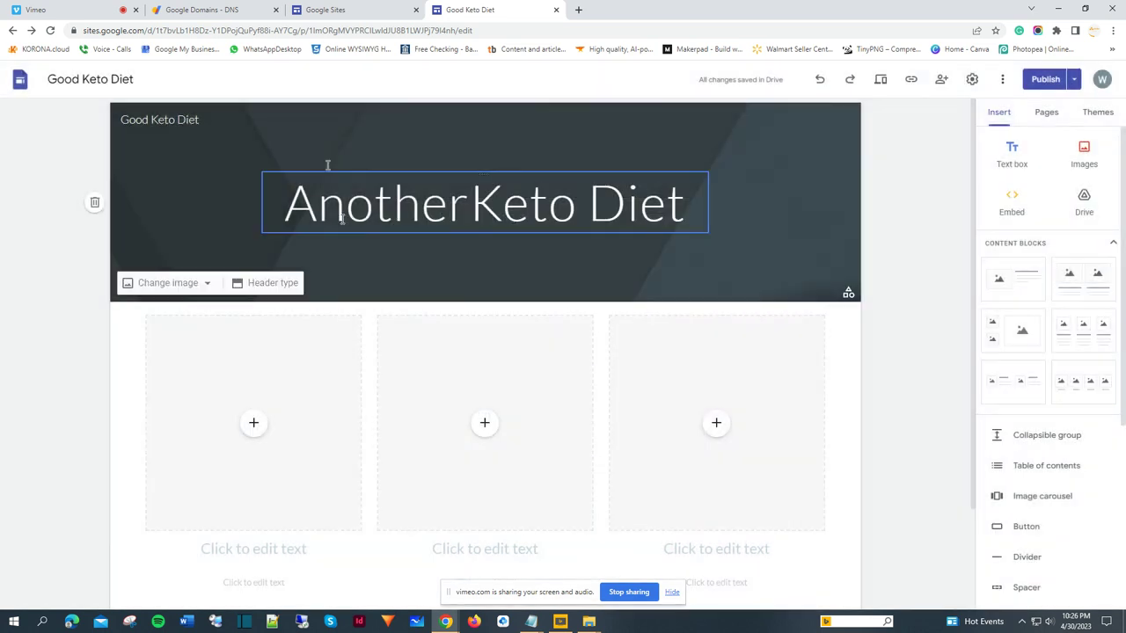
click(577, 9)
click(312, 31)
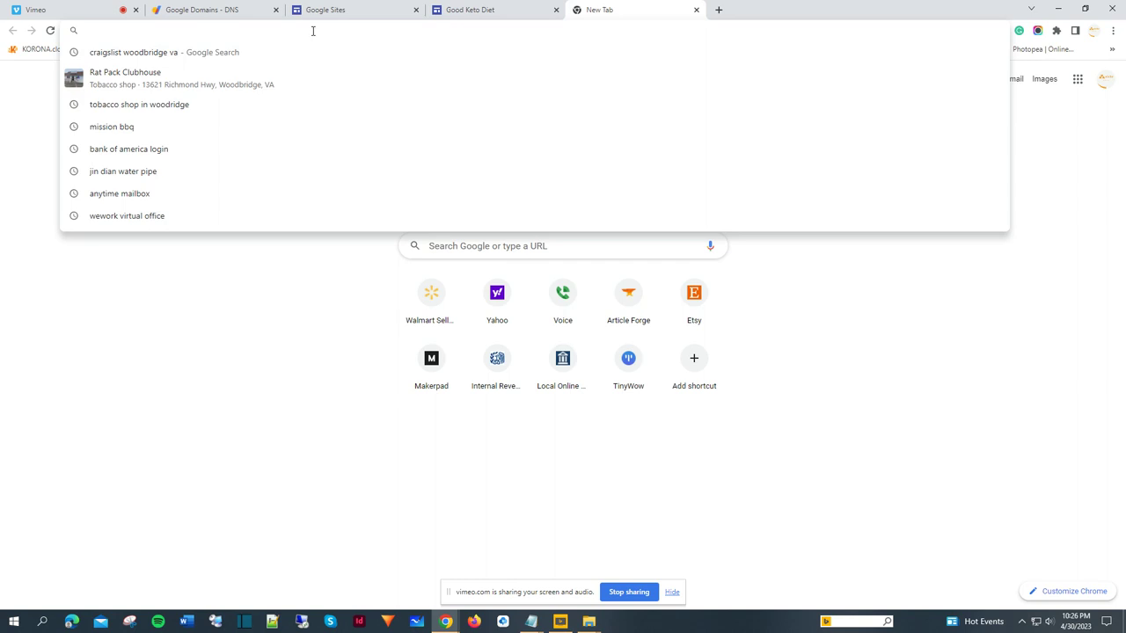
key(ctrl+v)
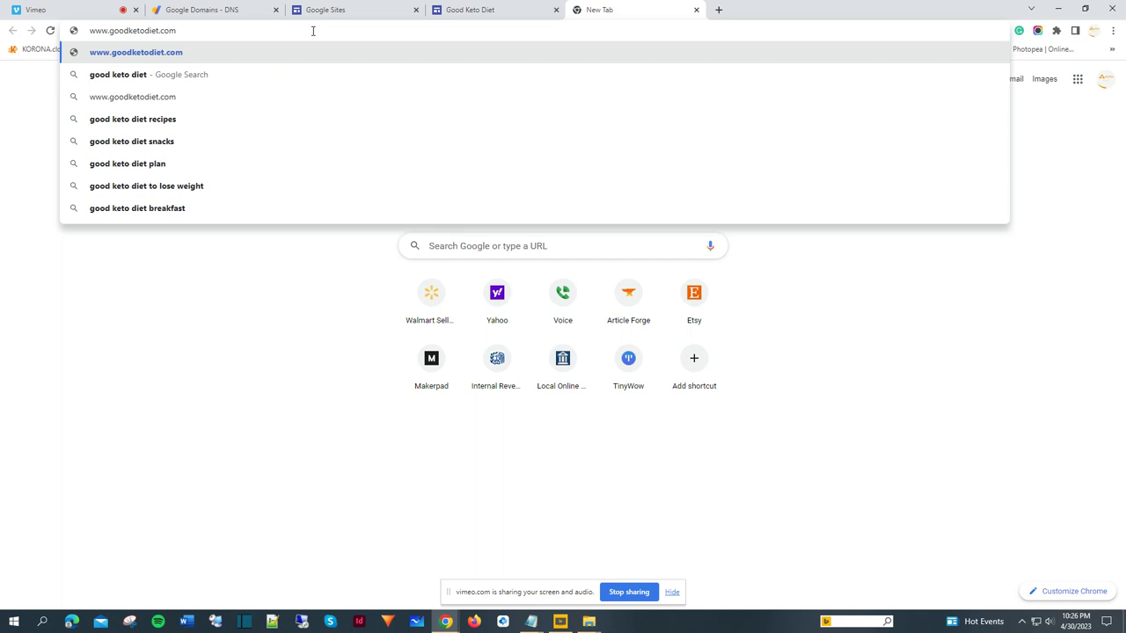
key(Return)
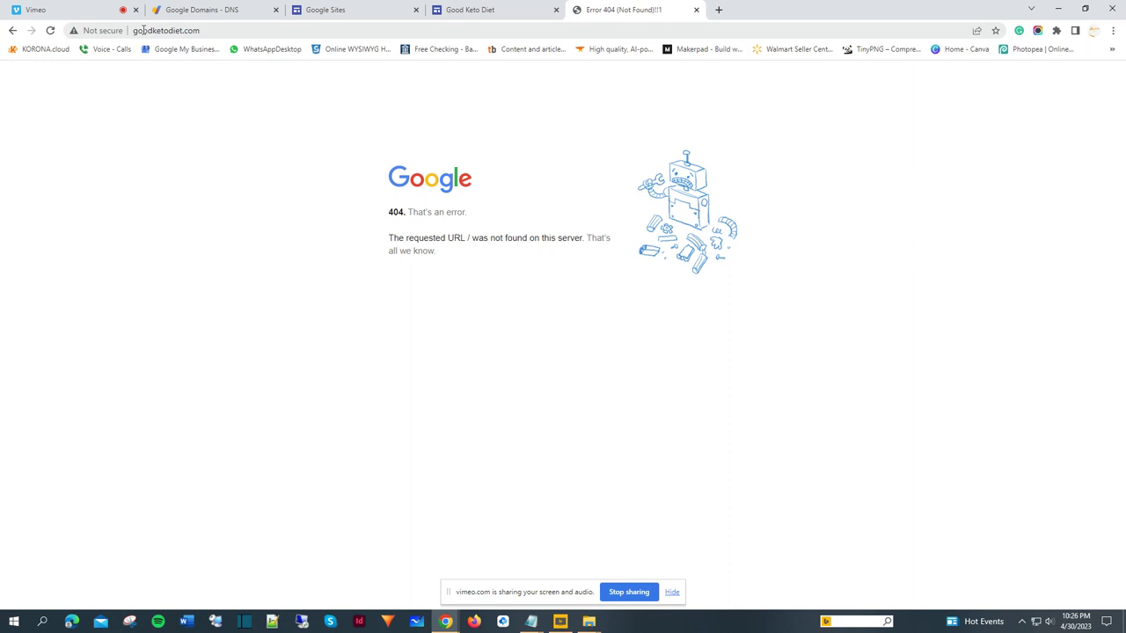
drag(132, 31, 206, 31)
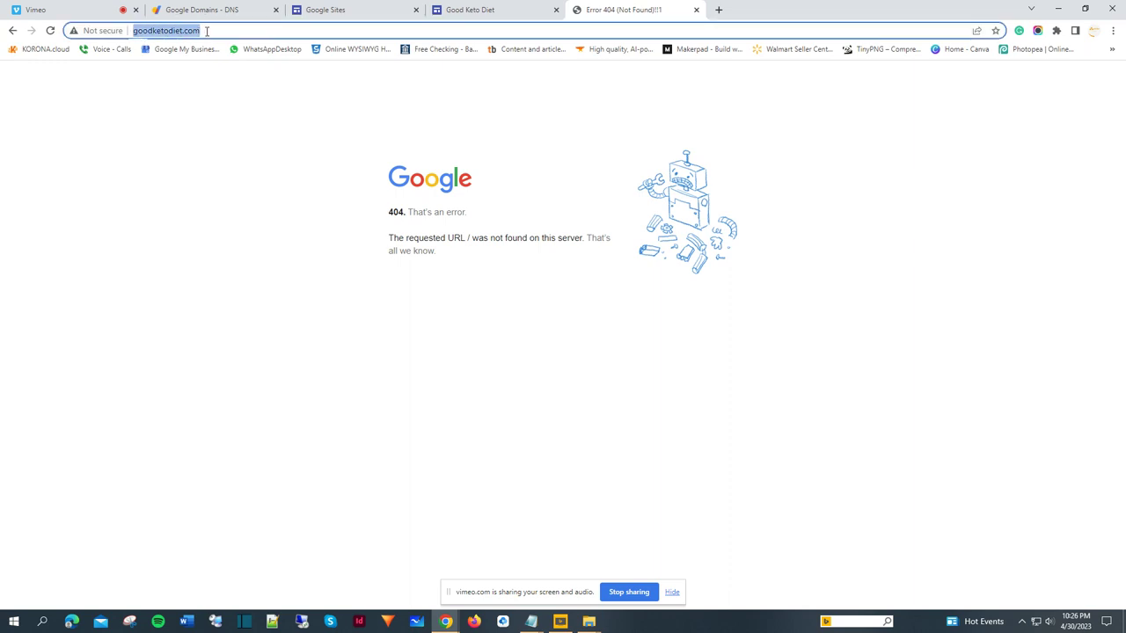